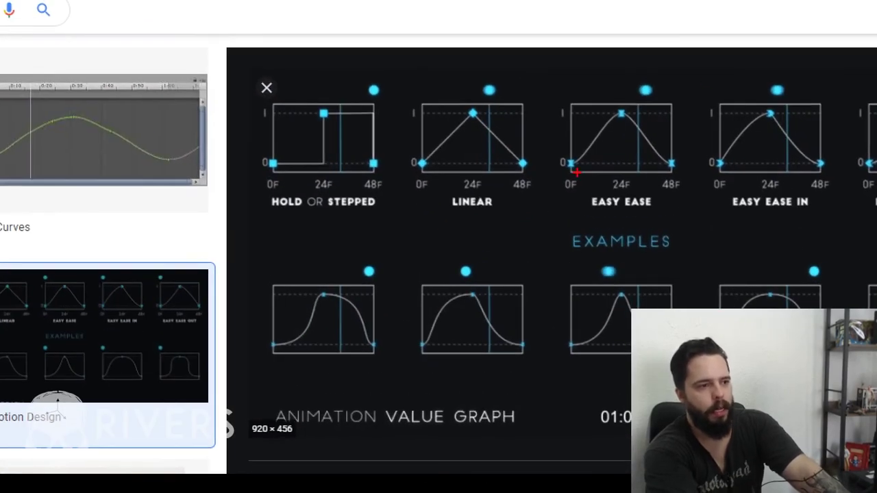
- Examine the Easy Ease value graph, marking its start and end keyframes with arrows and circles
left_click_drag(574, 171, 593, 233)
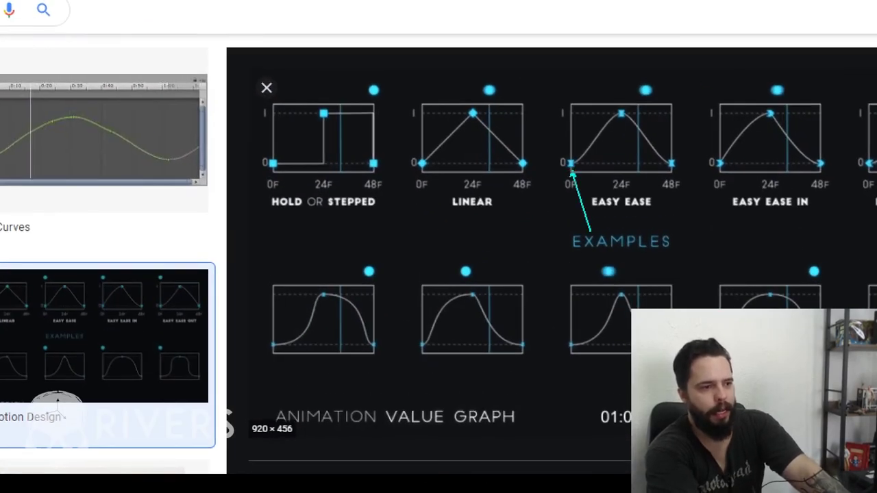
left_click_drag(675, 169, 675, 216)
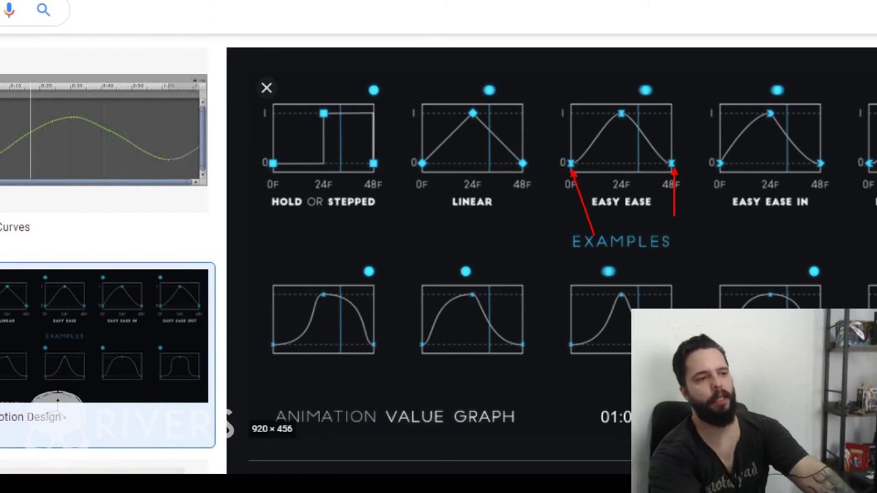
mouse_move(687, 148)
left_mouse_down()
mouse_move(651, 179)
mouse_move(685, 168)
mouse_move(649, 246)
mouse_move(563, 185)
left_mouse_up()
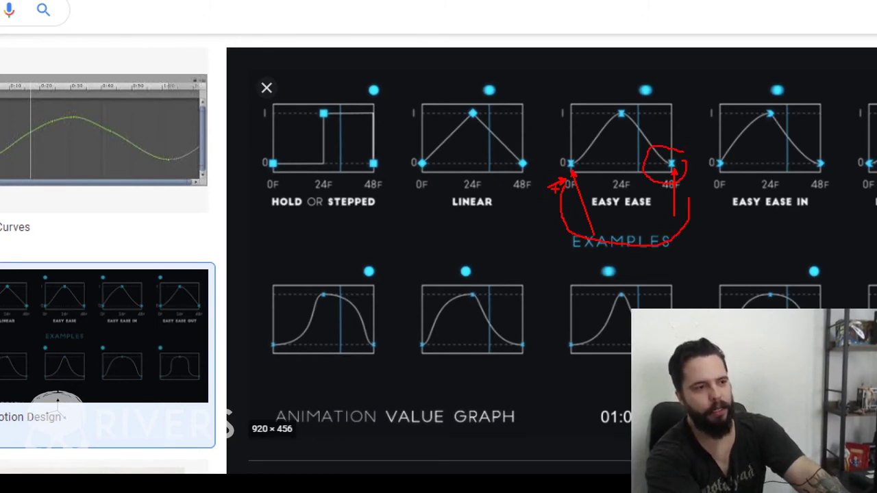
mouse_move(597, 159)
left_mouse_down()
mouse_move(613, 170)
mouse_move(660, 152)
left_mouse_up()
mouse_move(641, 189)
left_mouse_down()
mouse_move(658, 159)
mouse_move(647, 189)
left_mouse_up()
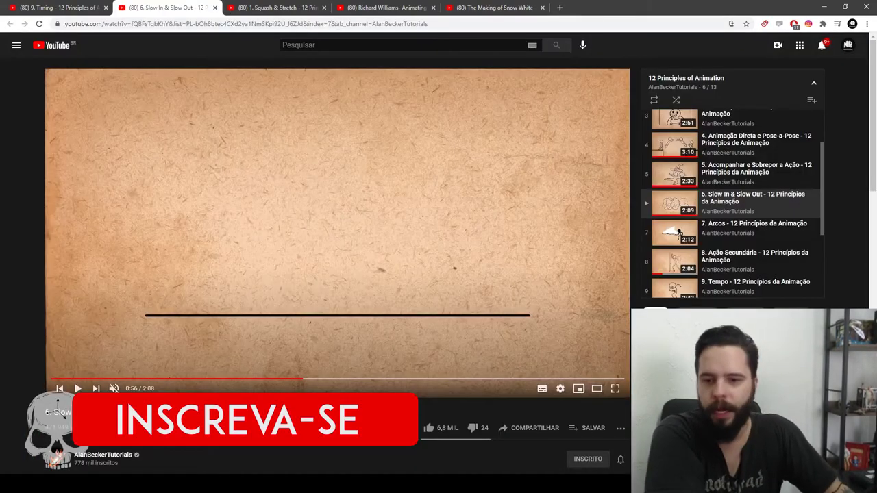
- Switch to After Effects and draw a red circle near the top centre of Comp 1 with the Ellipse tool
left_click(651, 7)
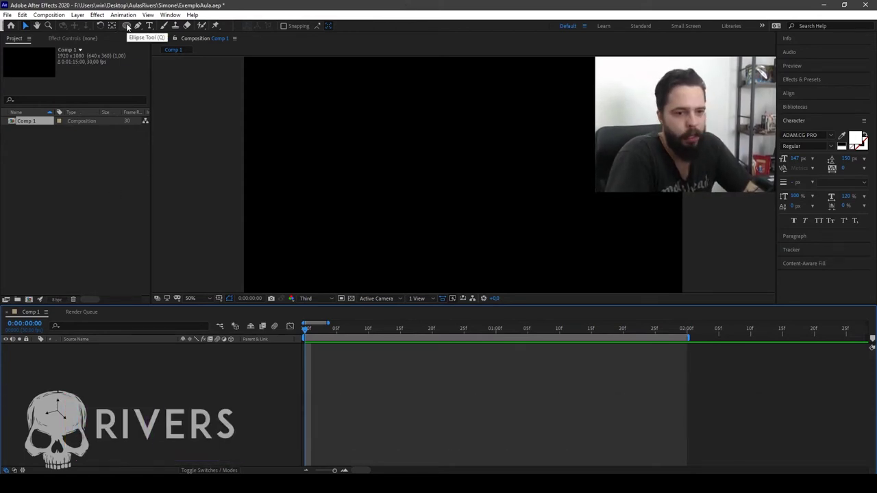
mouse_move(128, 26)
left_mouse_down()
mouse_move(177, 27)
mouse_move(174, 44)
left_mouse_up()
mouse_move(420, 70)
left_mouse_down()
mouse_move(507, 157)
mouse_move(493, 142)
left_mouse_up()
key("v")
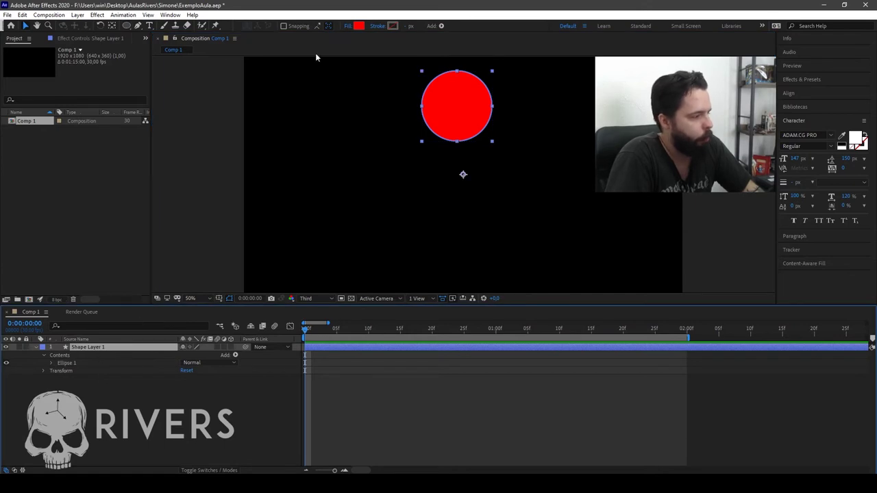
- Move the shape layer's anchor point to the centre of the red circle, and return to the Selection tool
left_click(111, 26)
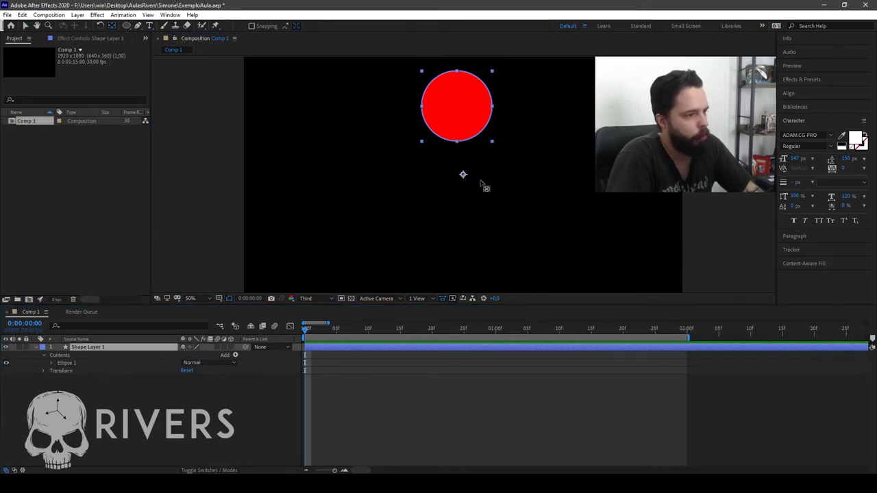
left_click_drag(463, 175, 457, 108)
left_click(251, 25)
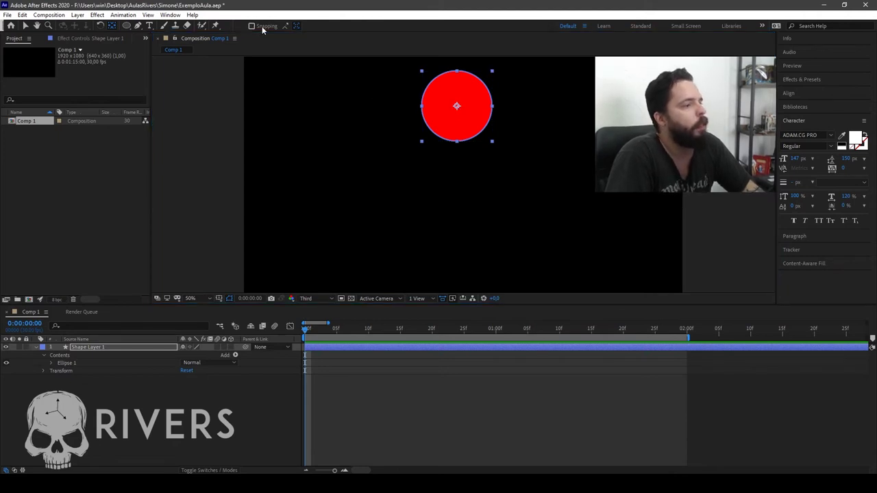
left_click(26, 26)
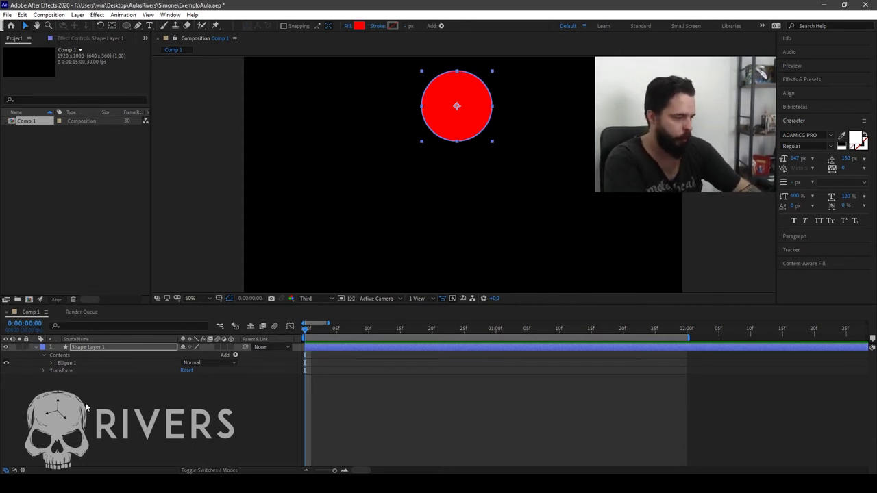
- Expand Shape Layer 1's Transform group and examine the initials of its property names
left_click(36, 347)
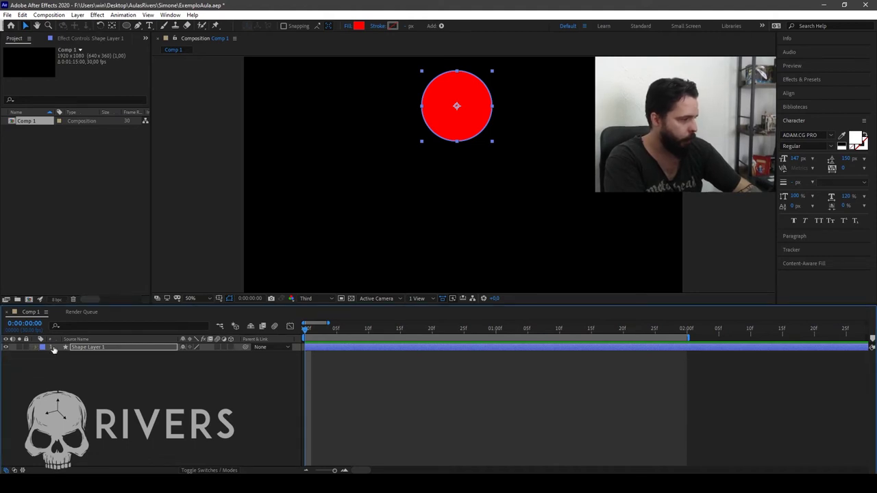
left_click(103, 346)
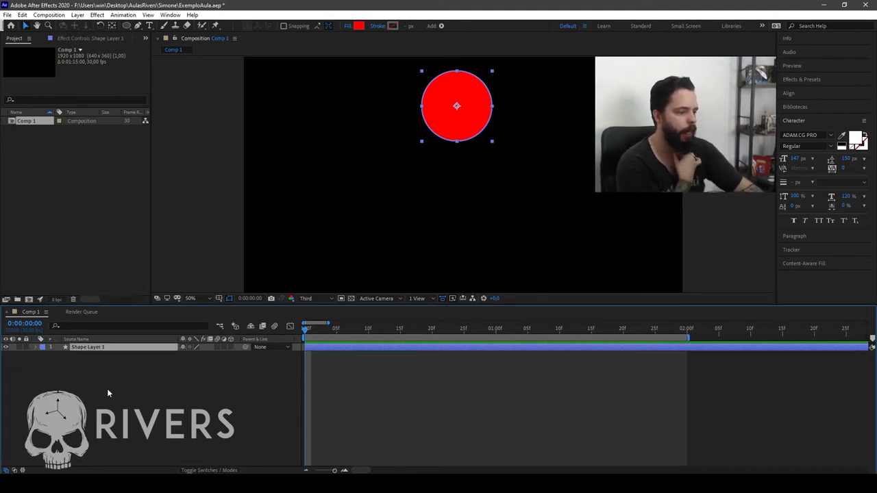
left_click(36, 348)
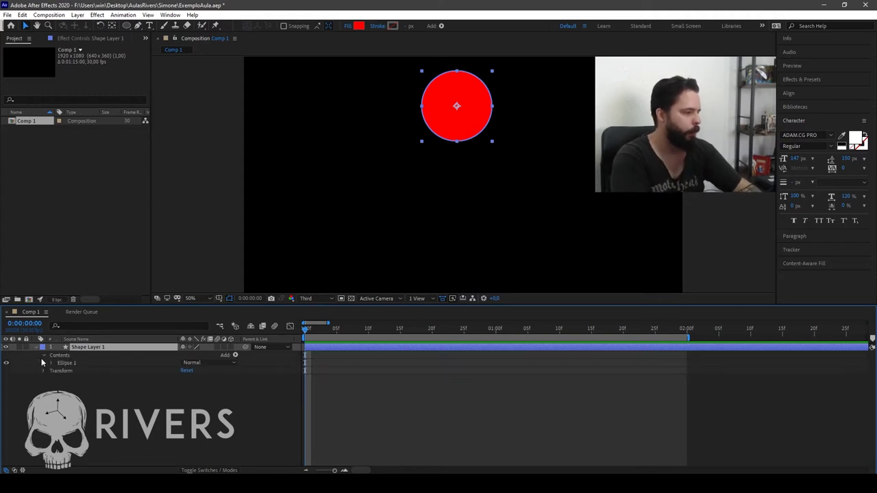
left_click(44, 372)
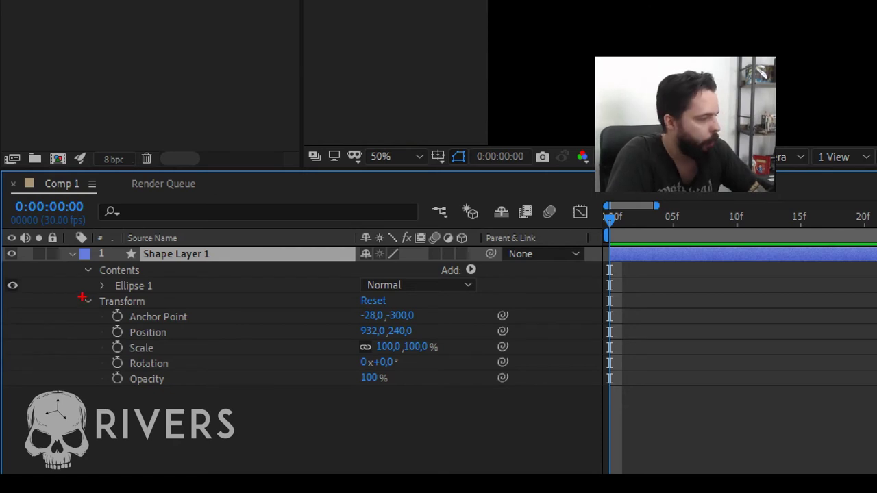
left_click_drag(124, 311, 142, 402)
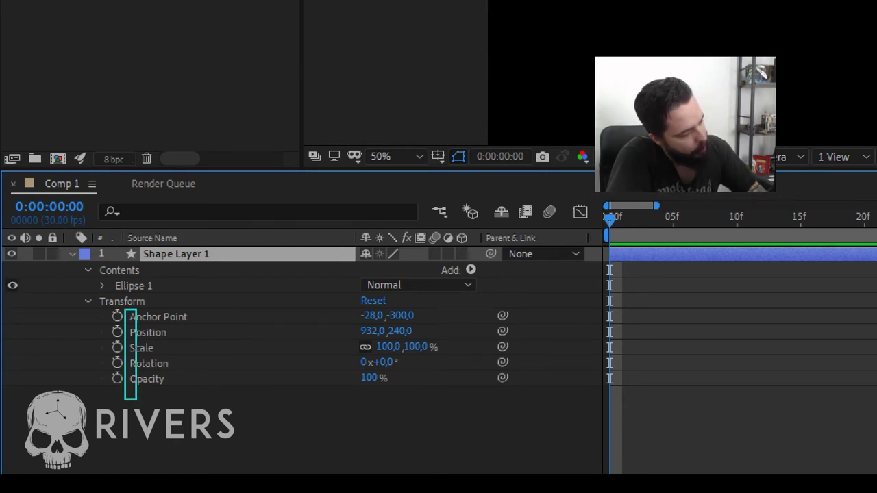
key("r")
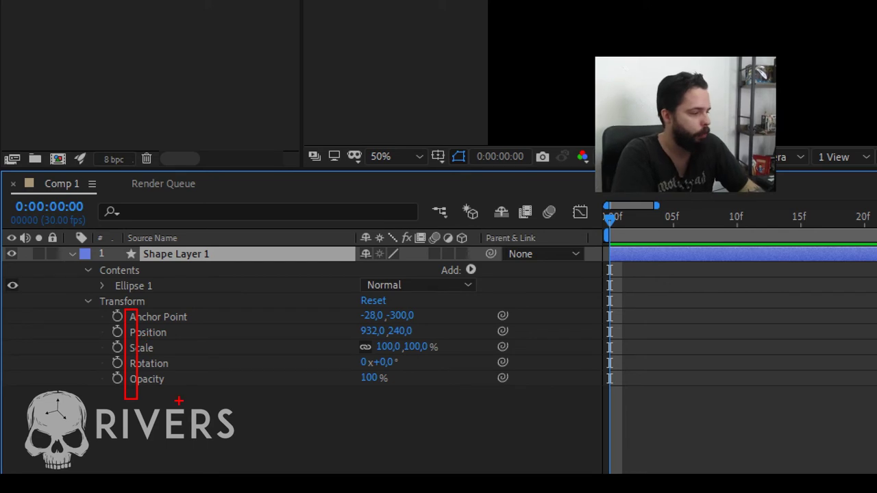
key("Escape")
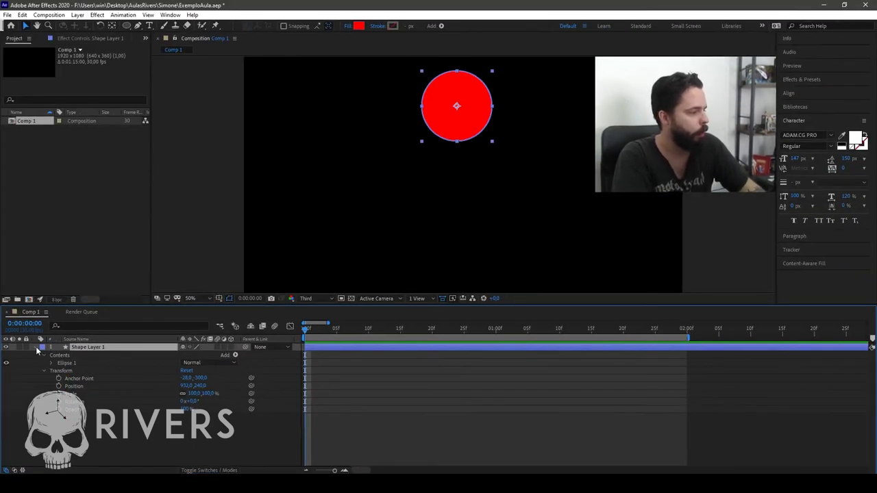
- Collapse the shape layer and reveal its Anchor Point, Position, Scale and Opacity properties one at a time
left_click(36, 347)
key("a")
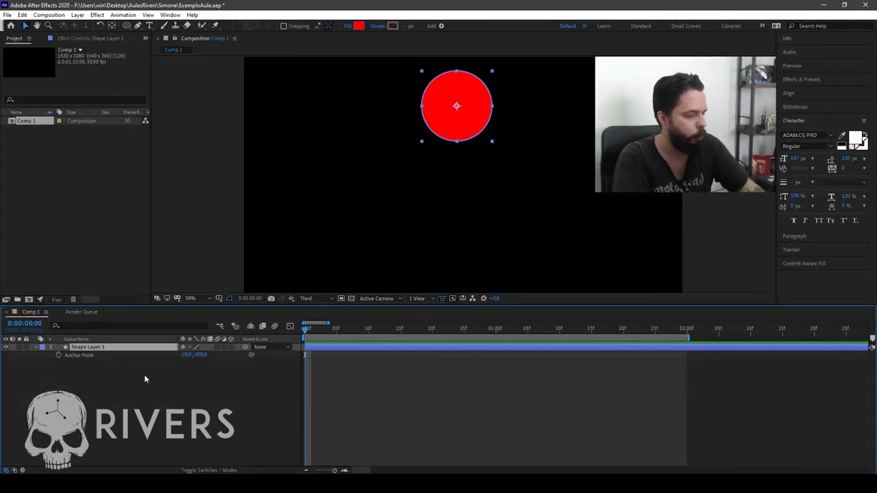
key("p")
key("s")
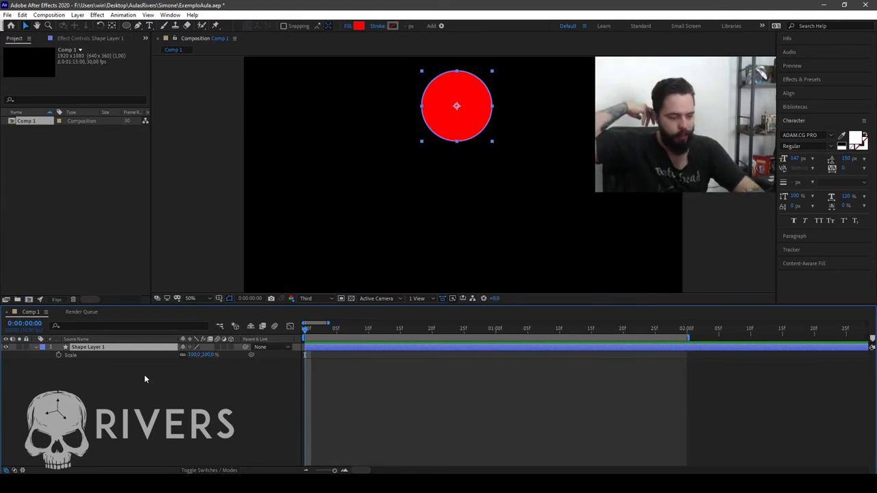
key("t")
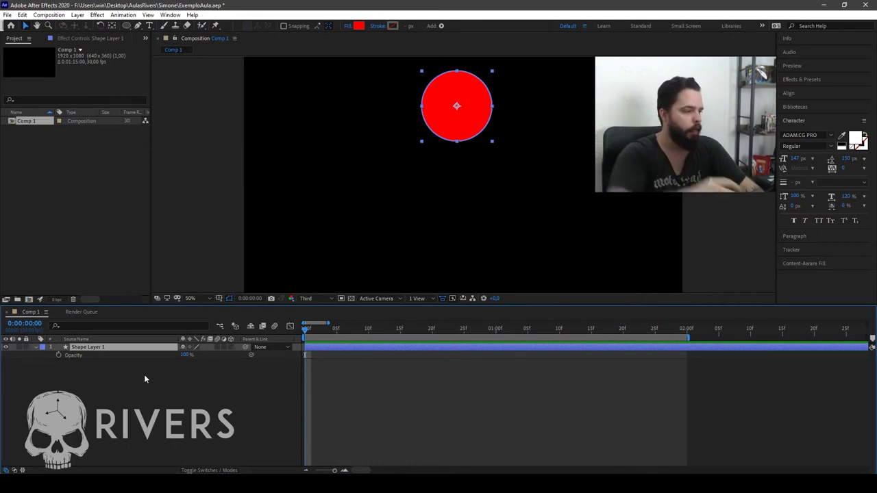
- Show only the shape layer's Position property and move the circle to about 950, 188
key("p")
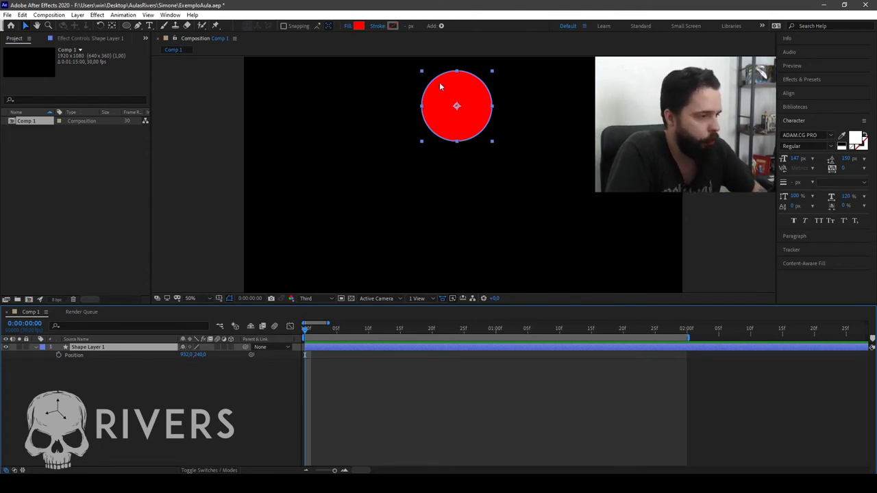
mouse_move(482, 114)
left_mouse_down()
mouse_move(470, 106)
mouse_move(492, 97)
mouse_move(486, 100)
left_mouse_up()
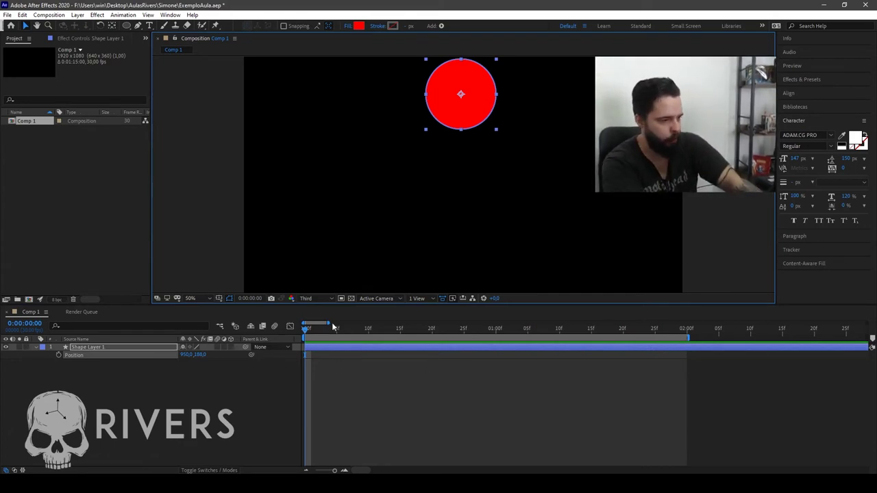
- Extend the end of the composition's work area to about 3 seconds
scroll(462, 327, "down", 3)
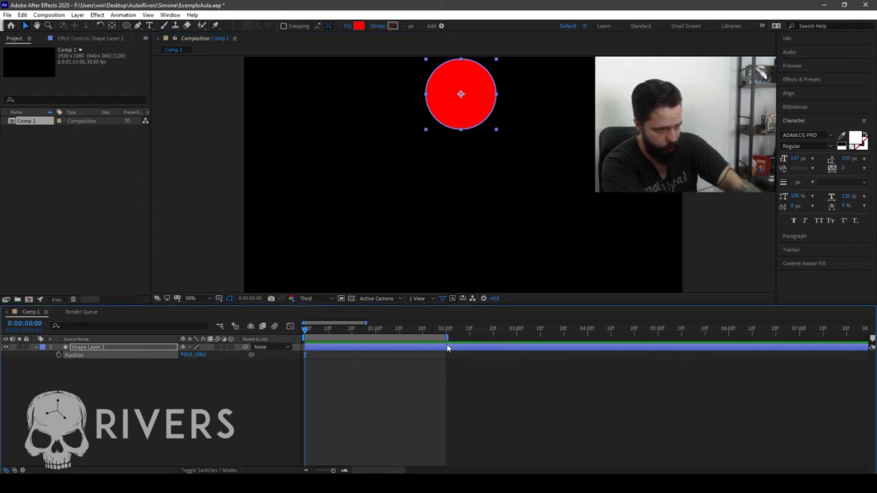
mouse_move(447, 337)
left_mouse_down()
mouse_move(497, 338)
mouse_move(433, 341)
mouse_move(516, 337)
left_mouse_up()
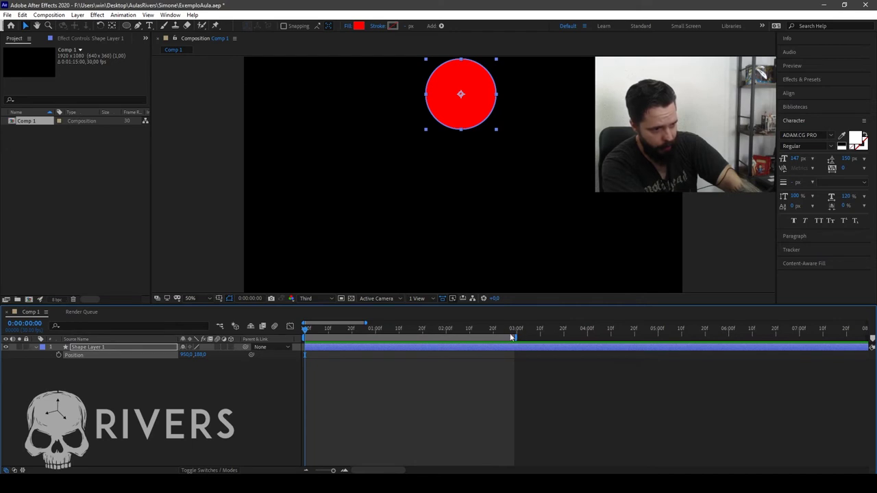
key("equal")
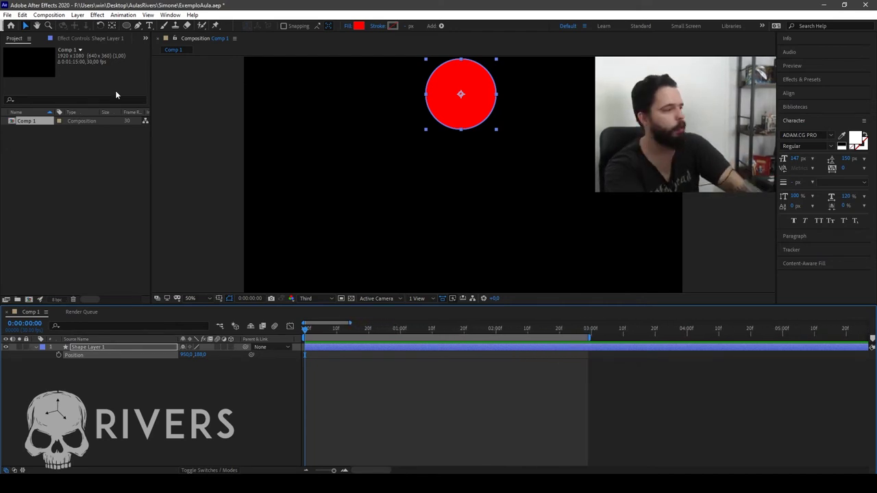
- Set the duration of Comp 1 to 0:00:10:00 in its composition settings
right_click(33, 124)
left_click(65, 122)
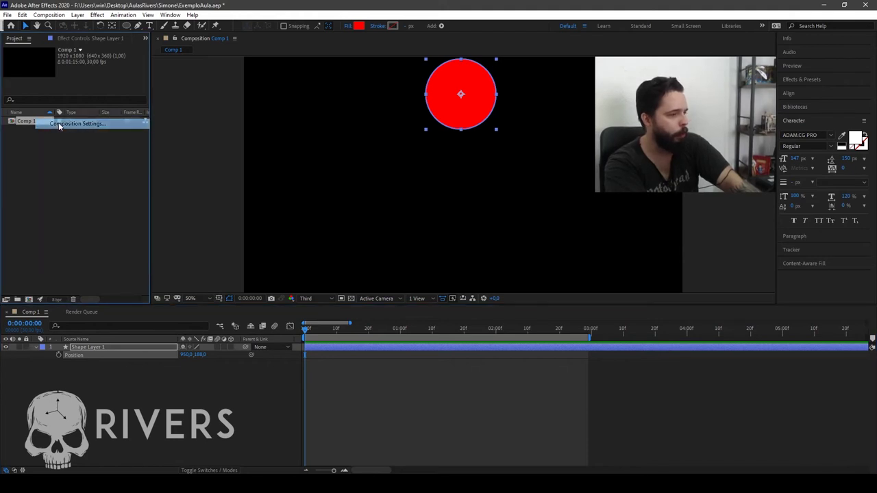
left_click(272, 262)
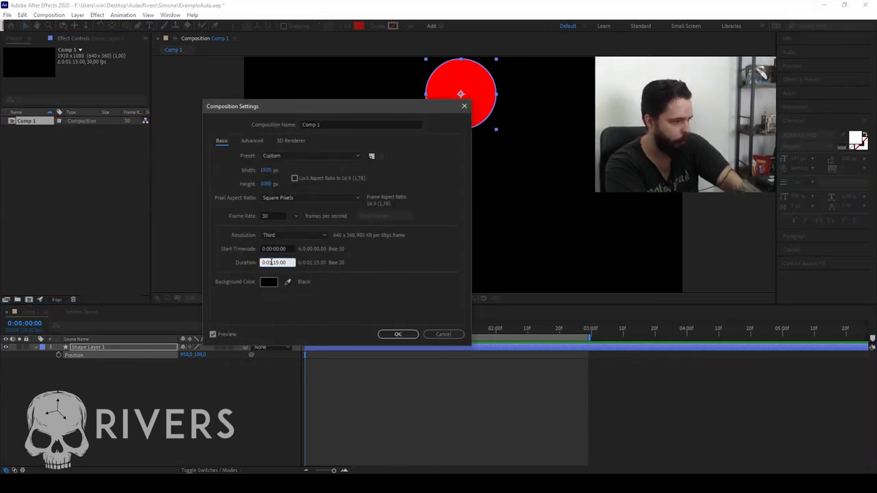
key("BackSpace")
type("0")
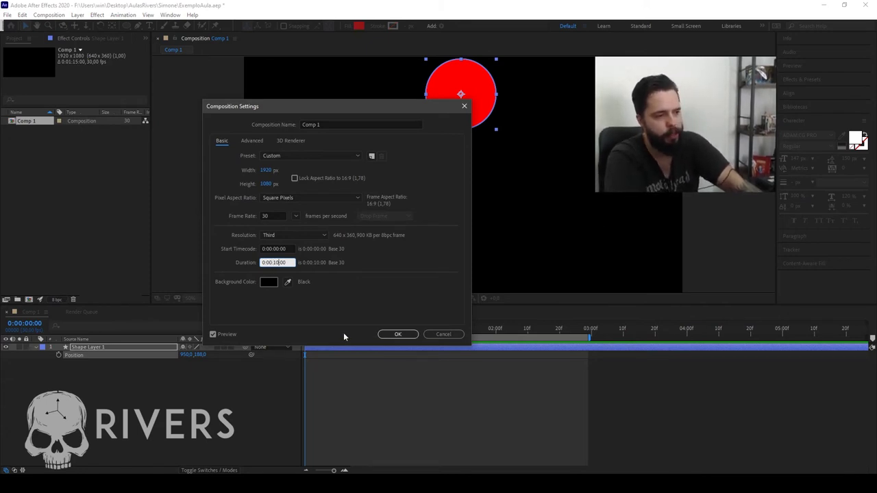
left_click(398, 334)
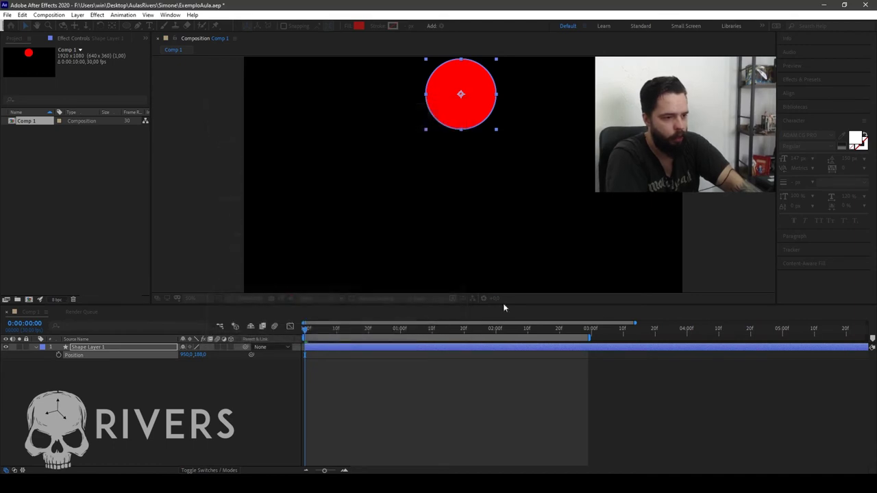
- Align the end of the work area exactly with the 03:00 mark on the timeline
left_click_drag(590, 337, 593, 337)
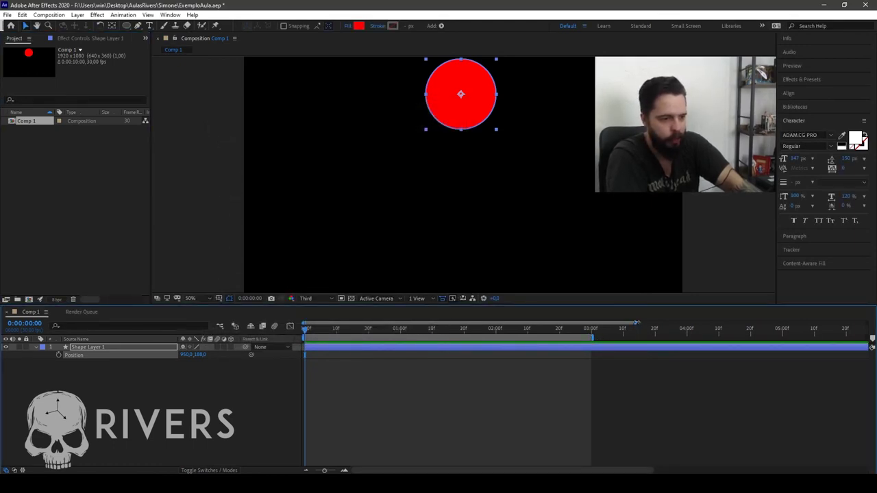
left_click_drag(635, 323, 525, 323)
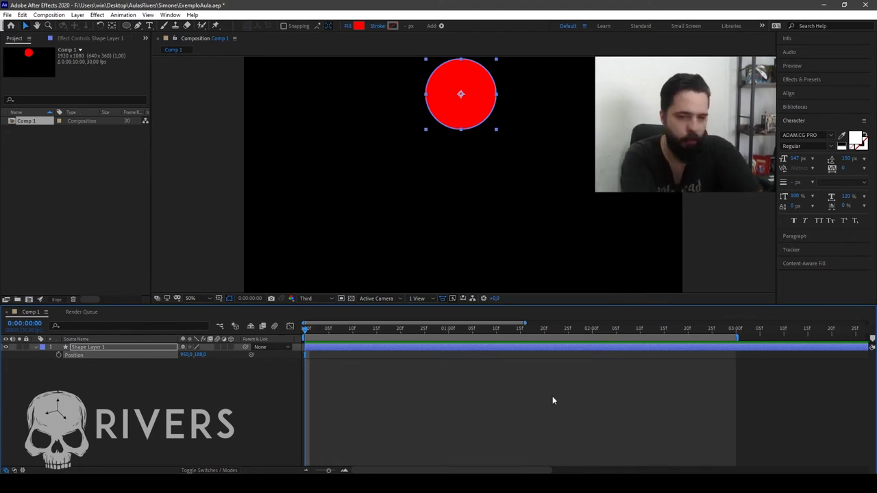
- Show the Graph Editor and separate the circle's Position into X and Y dimensions
left_click(290, 326)
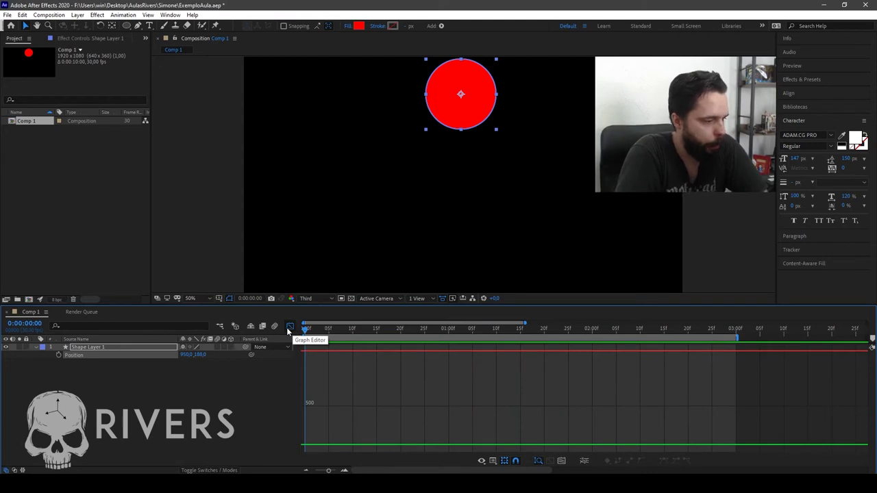
left_click(128, 387)
left_click(84, 357)
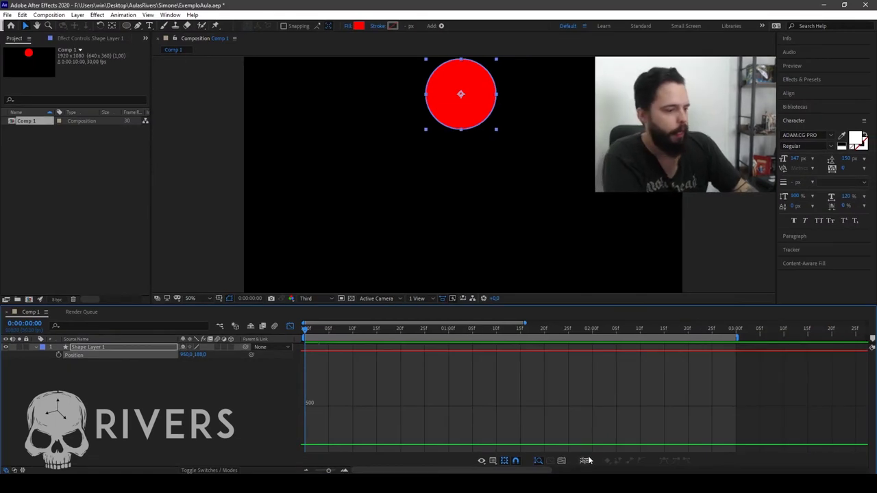
left_click(582, 448)
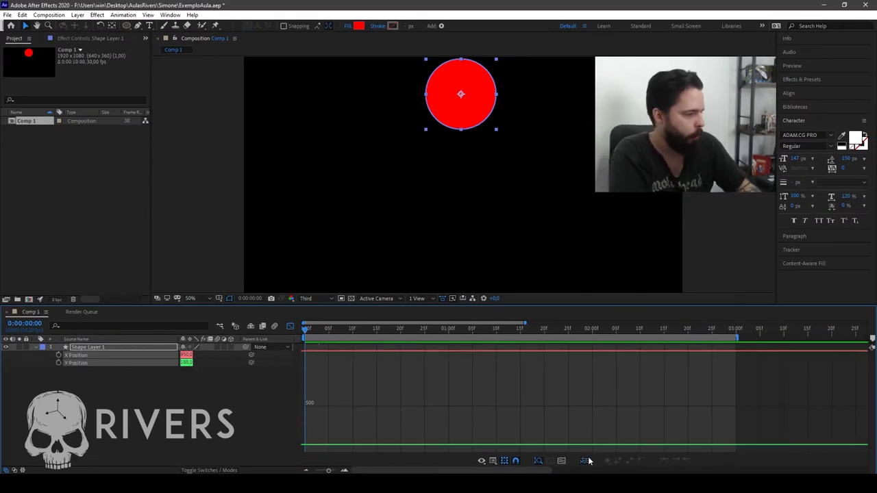
- Enable keyframing for only the circle's Y Position, setting a keyframe at 0:00:00:00
left_click(84, 368)
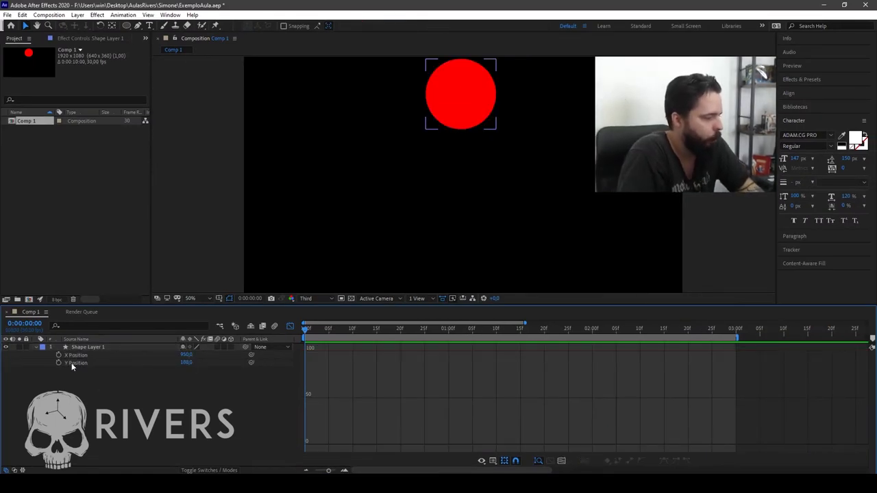
left_click(58, 362)
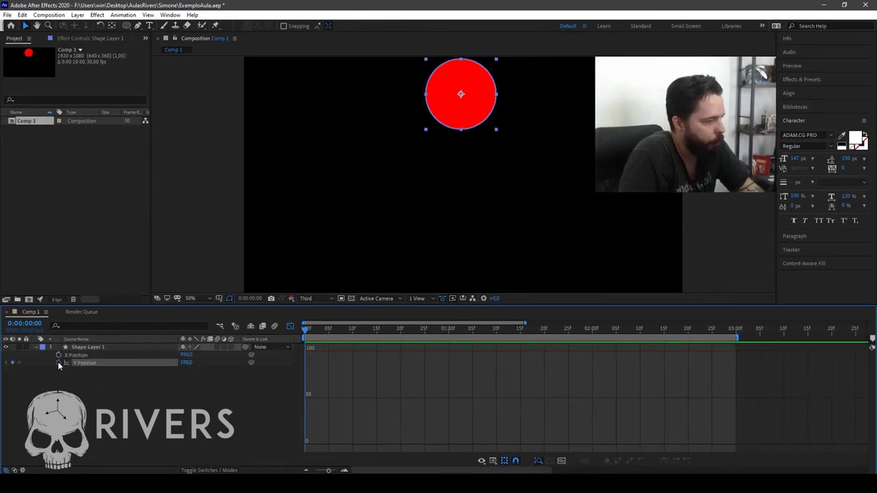
- Hide the Graph Editor and add a Y Position keyframe of 904 at 0:00:00:15, placing the circle at the frame's lower edge
left_click(290, 327)
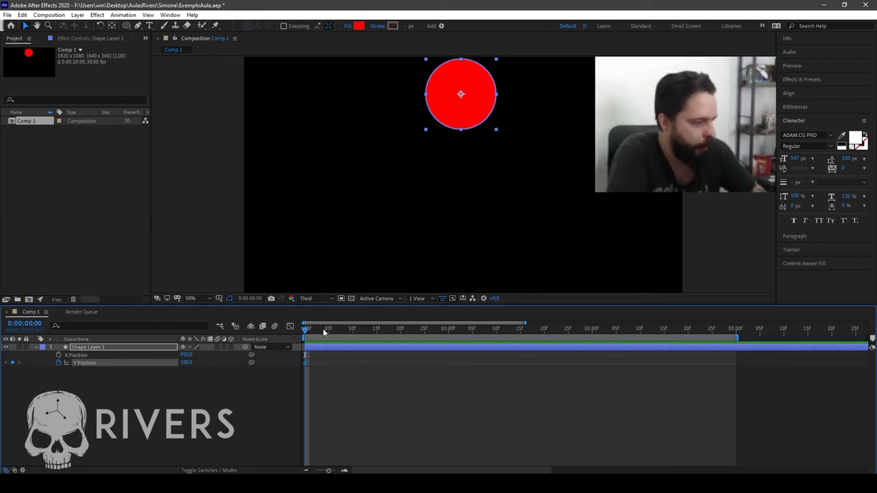
mouse_move(322, 328)
left_mouse_down()
mouse_move(405, 329)
mouse_move(357, 330)
mouse_move(377, 335)
left_mouse_up()
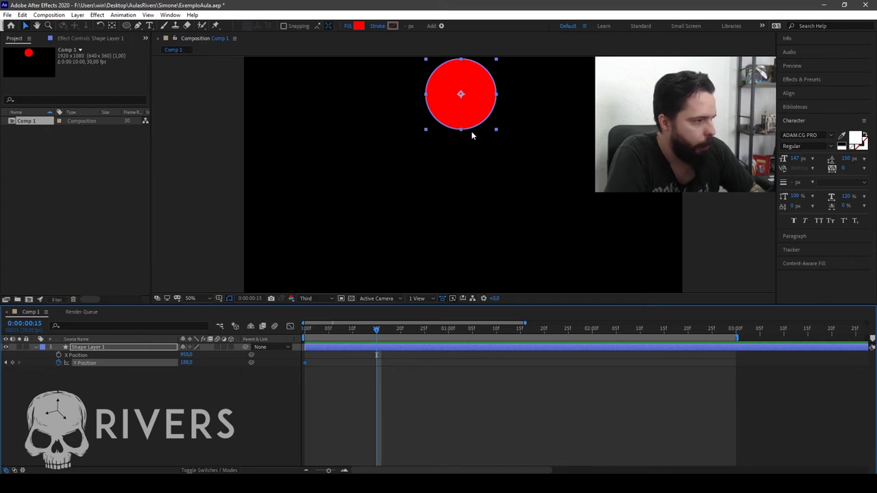
left_click_drag(186, 362, 260, 363)
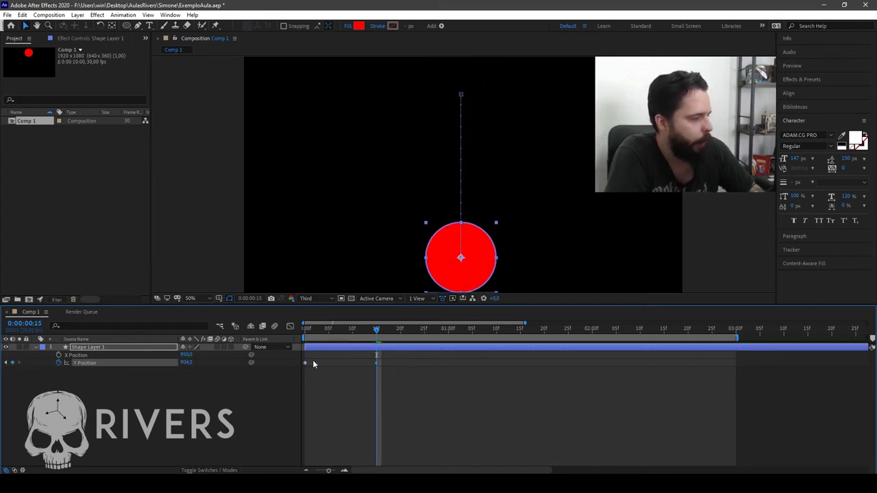
left_click(187, 362)
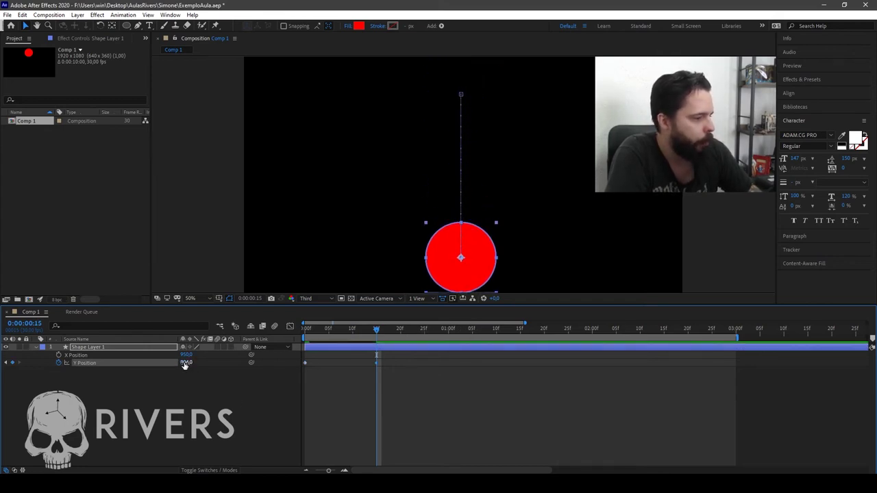
left_click(138, 402)
- Add a Y Position keyframe of 518 at 0:00:01:00 so the circle rises back to mid-frame
left_click_drag(443, 330, 450, 331)
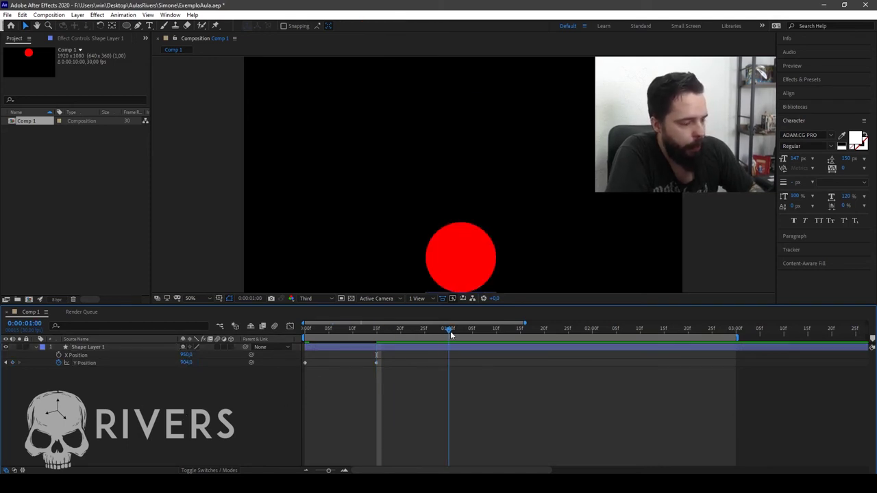
key("Home")
left_click(463, 102)
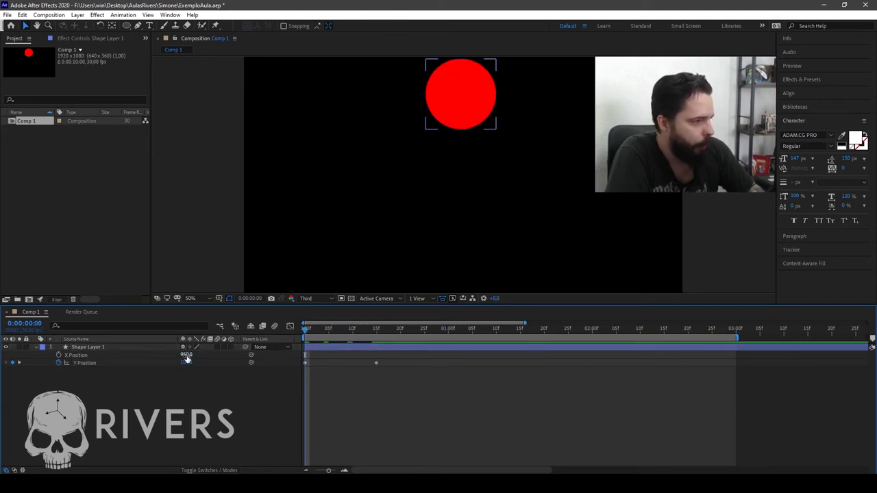
left_click(439, 210)
left_click_drag(317, 328, 450, 340)
left_click(152, 370)
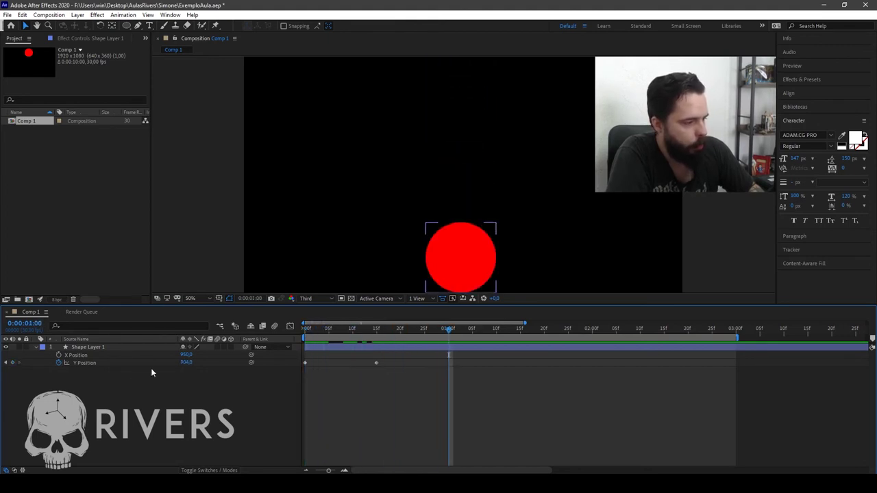
left_click_drag(186, 363, 155, 363)
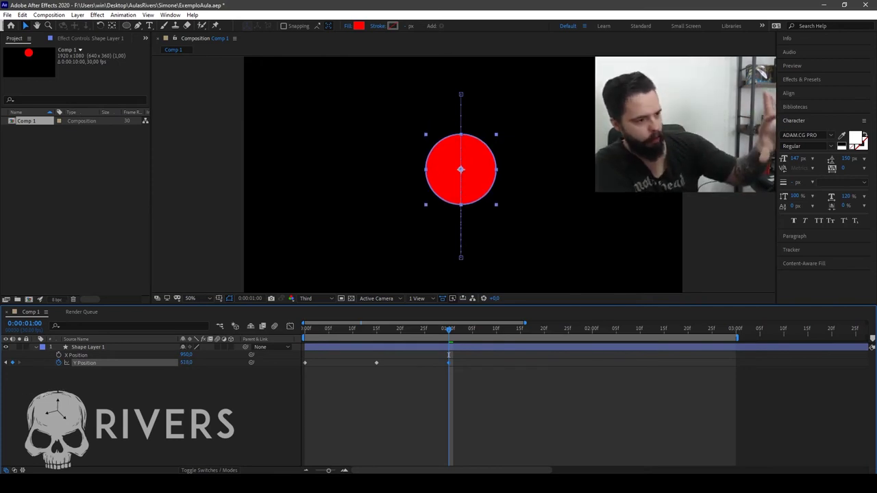
- Add a Y Position keyframe of 904 for the circle at 0:00:01:15
left_click(88, 347)
left_click(520, 328)
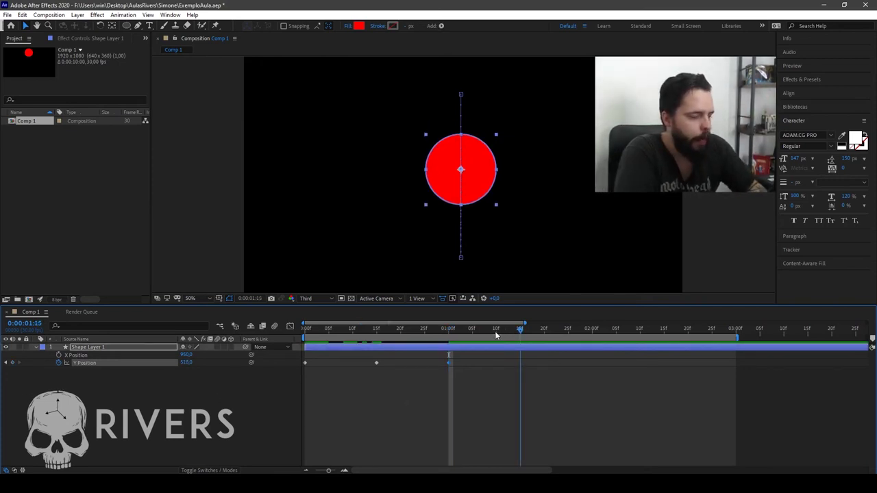
left_click(185, 363)
type("904")
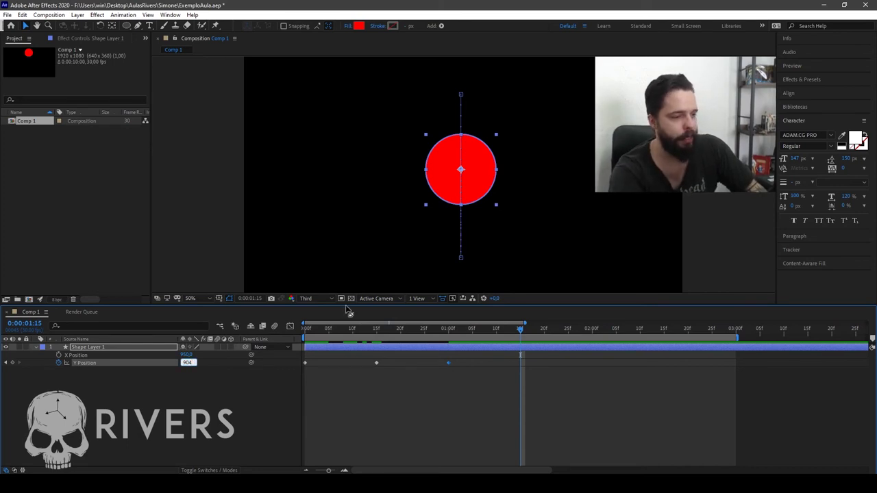
key("Return")
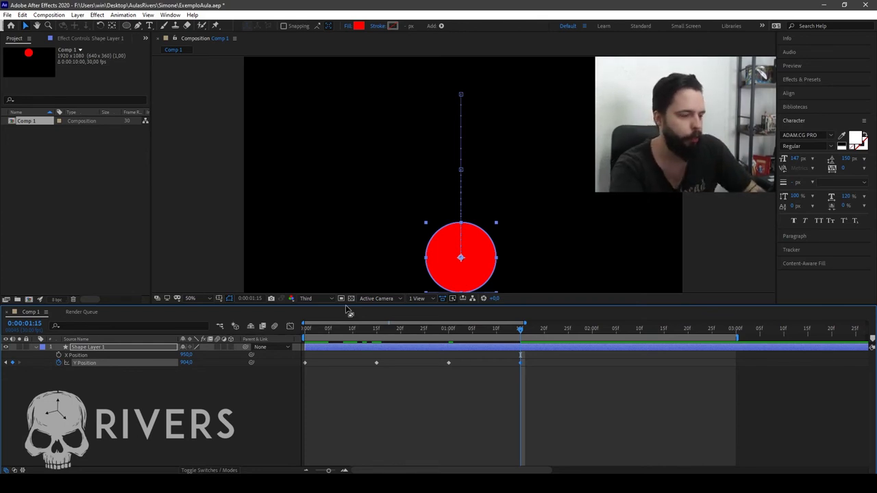
- Add the circle's last bounce with Y Position keyframes of 685 at 0:00:02:00 and 904 at 0:00:02:15
left_click_drag(539, 329, 592, 331)
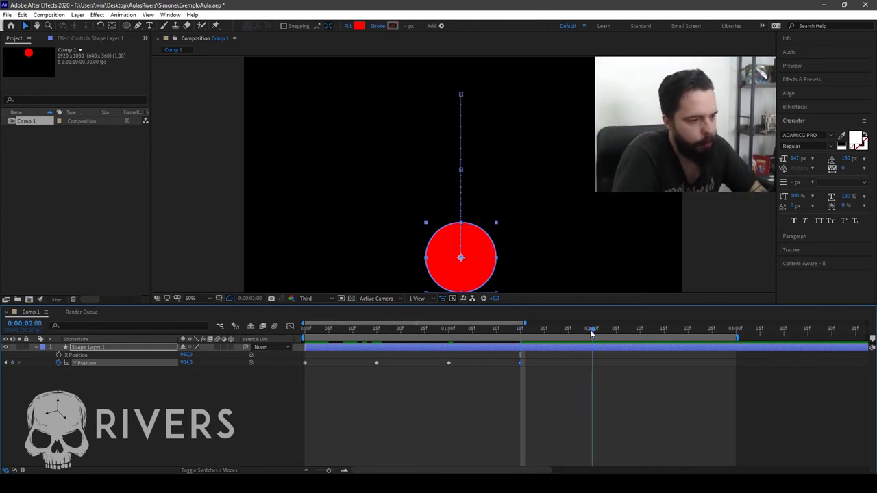
left_click_drag(182, 363, 110, 385)
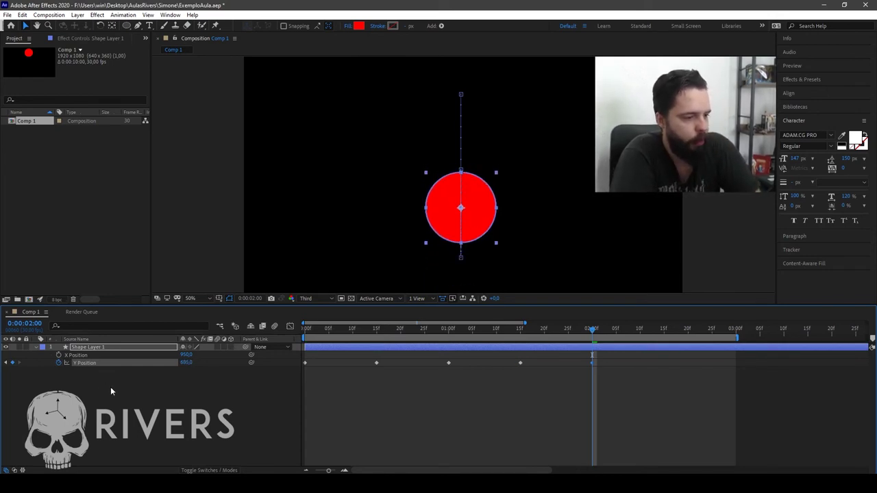
left_click_drag(597, 329, 664, 333)
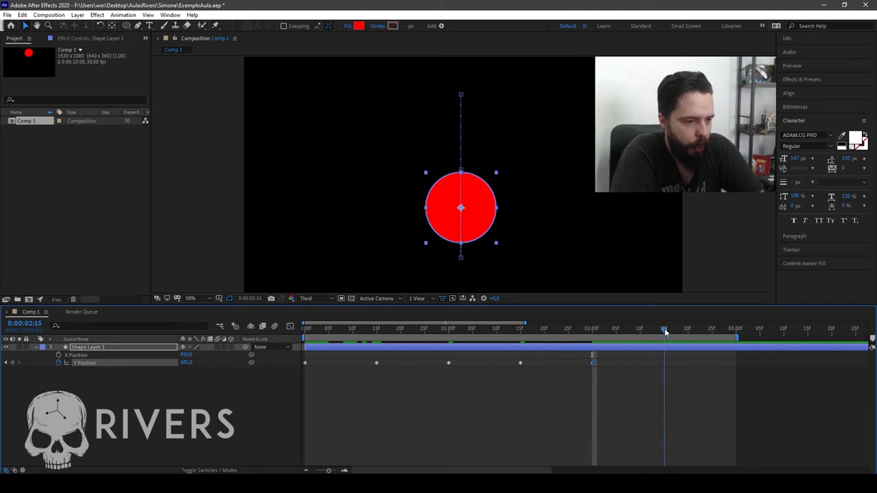
left_click(184, 363)
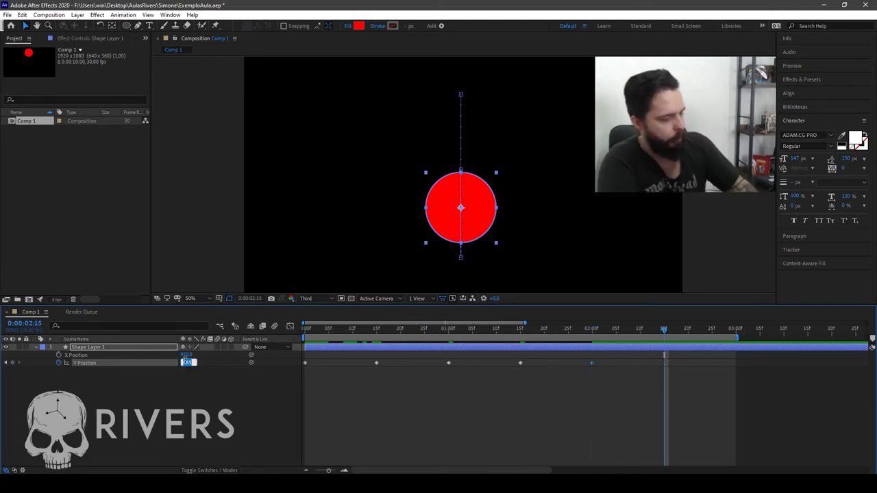
type("900")
key("Return")
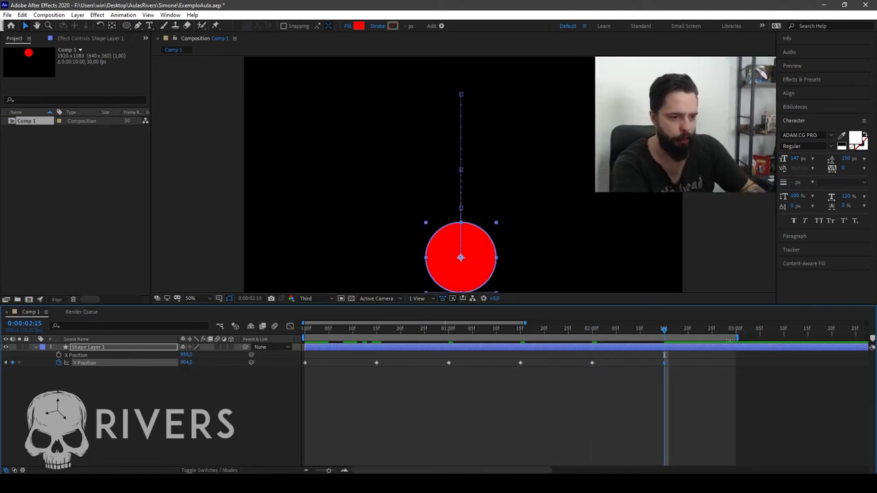
- Shorten the work area to end at 0:00:02:15 and preview the bounce
left_click_drag(740, 338, 669, 339)
key("space")
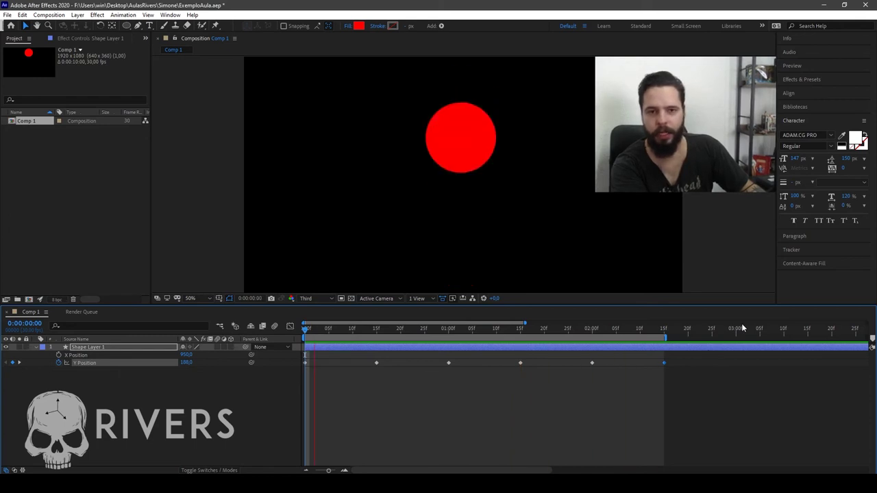
key("space")
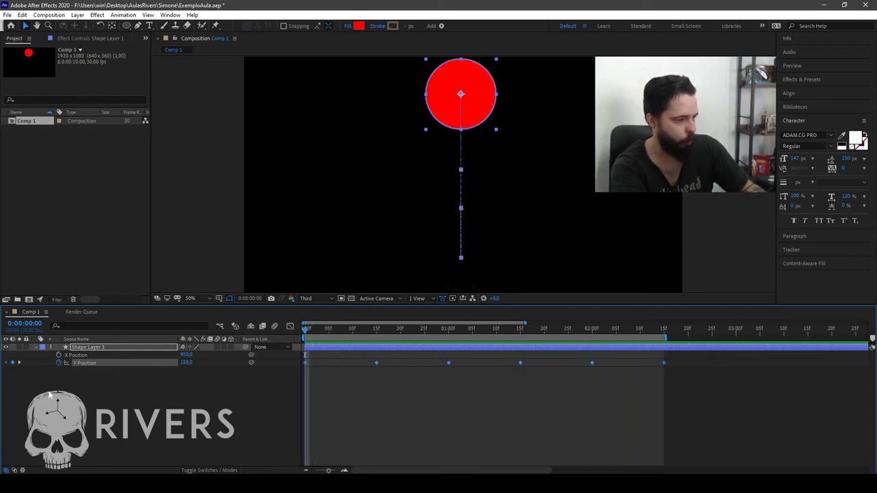
- Show the circle's Y Position curve in the Graph Editor and select all of its keyframes
left_click(291, 327)
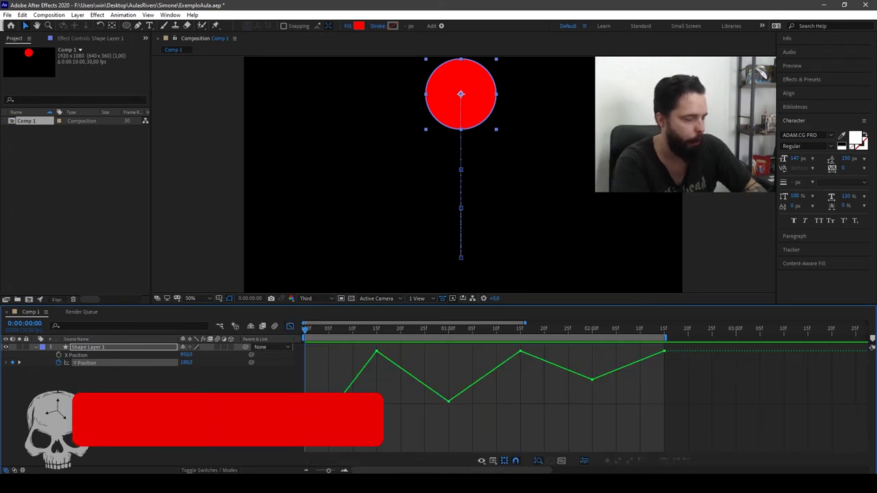
key("F2")
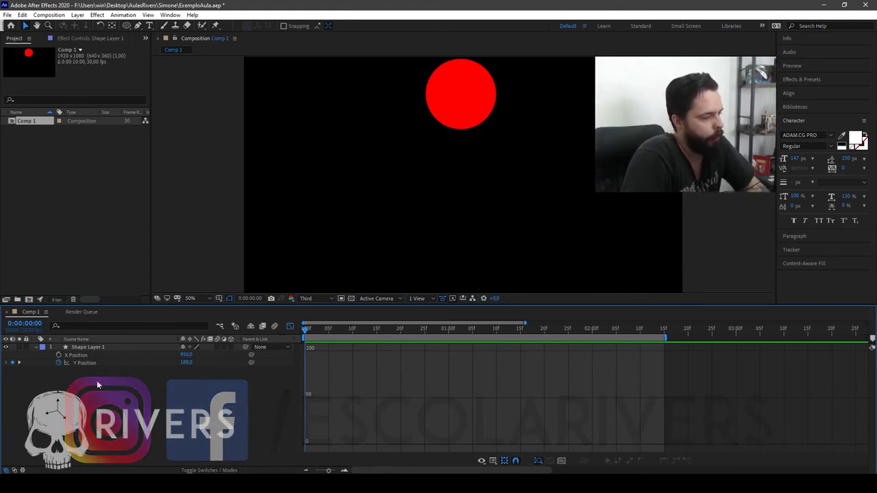
left_click(192, 349)
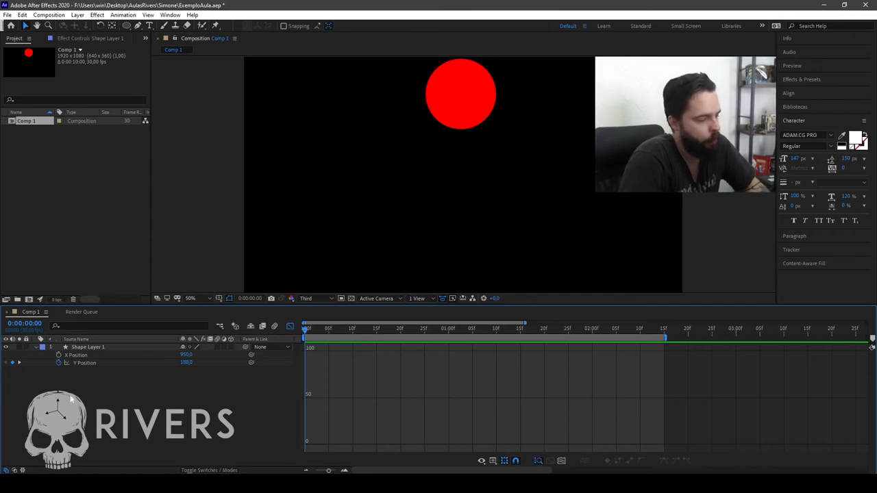
left_click(63, 362)
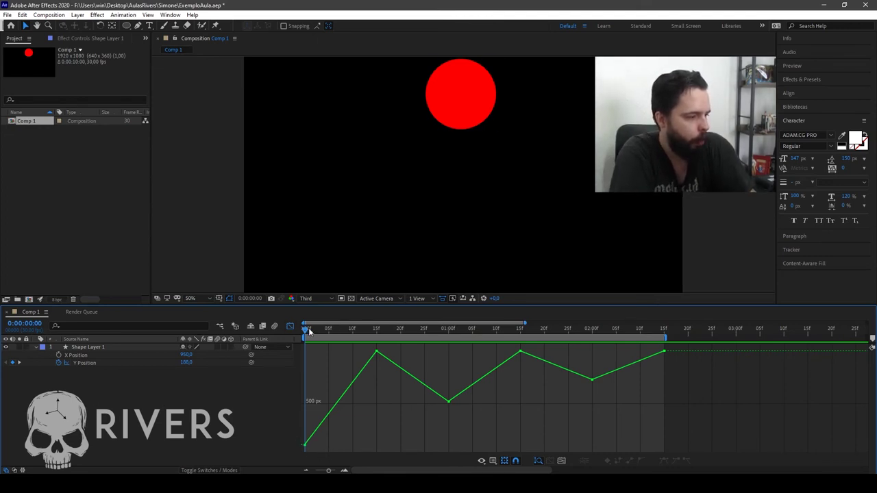
left_click_drag(308, 328, 273, 383)
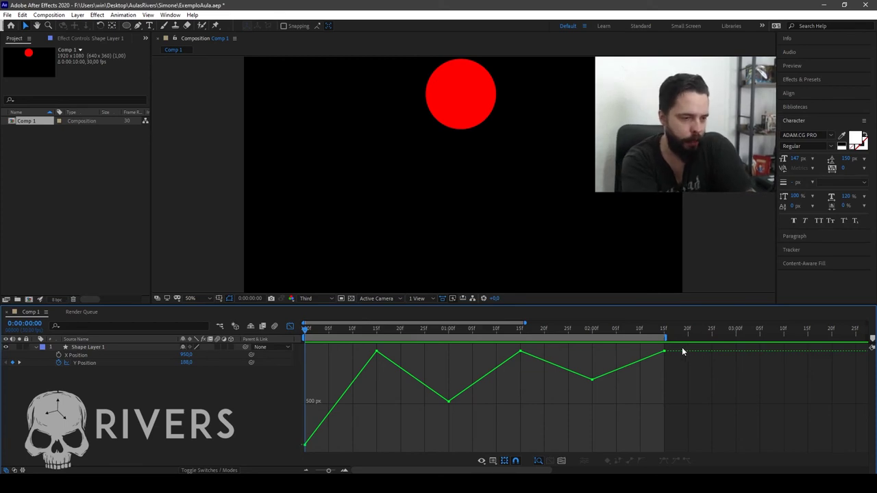
left_click_drag(678, 345, 274, 455)
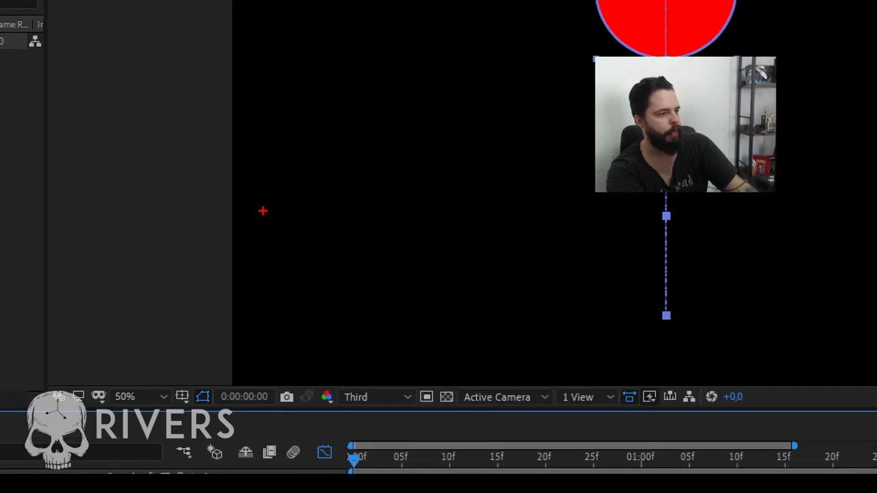
left_click_drag(257, 207, 348, 140)
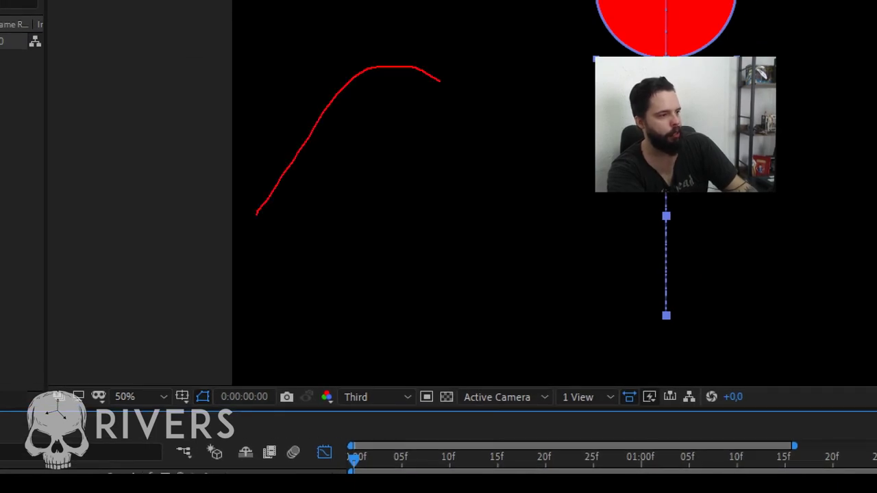
left_click_drag(440, 80, 590, 272)
mouse_move(196, 235)
left_mouse_down()
mouse_move(315, 77)
mouse_move(479, 124)
mouse_move(537, 210)
left_mouse_up()
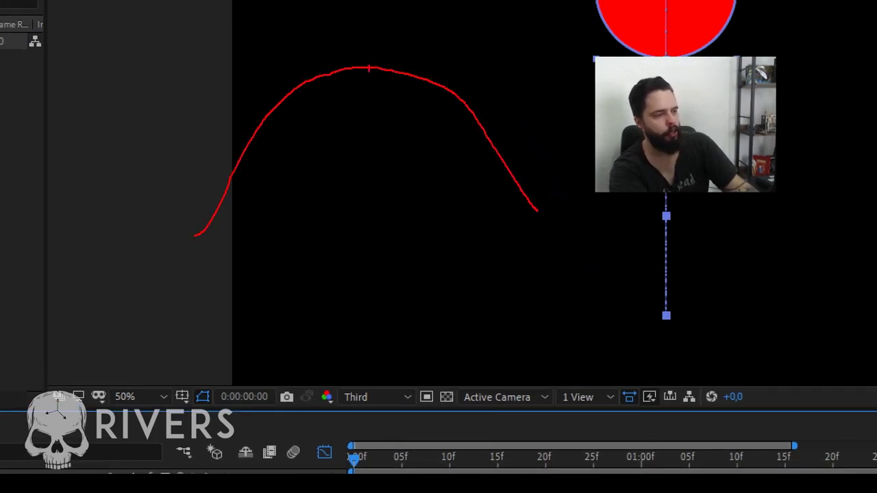
left_click_drag(365, 56, 376, 1)
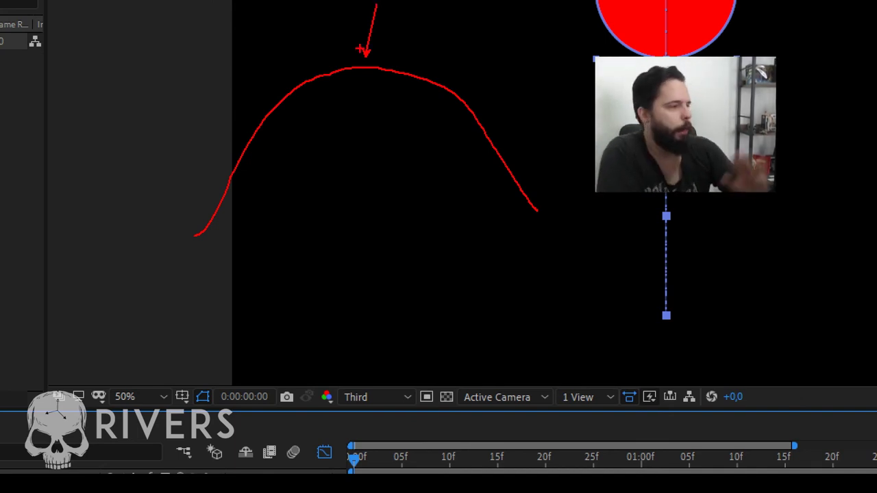
mouse_move(294, 311)
left_mouse_down()
mouse_move(298, 230)
mouse_move(317, 192)
mouse_move(344, 176)
mouse_move(405, 204)
mouse_move(534, 298)
left_mouse_up()
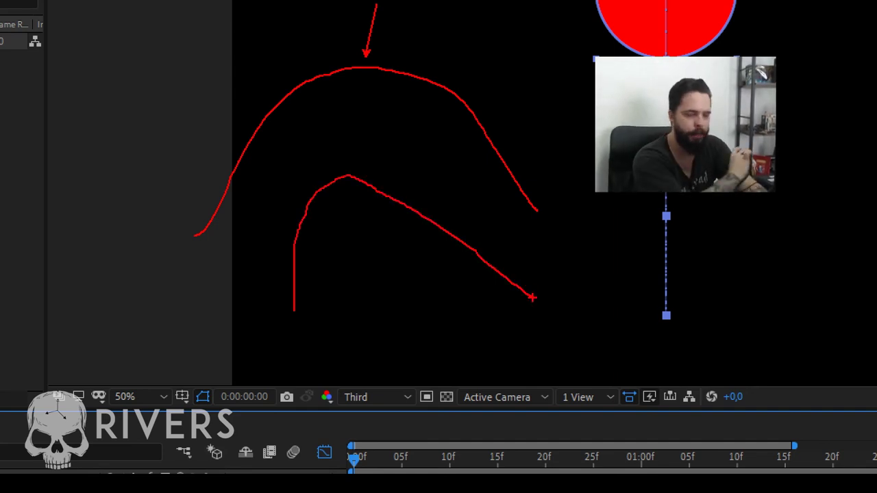
key("Escape")
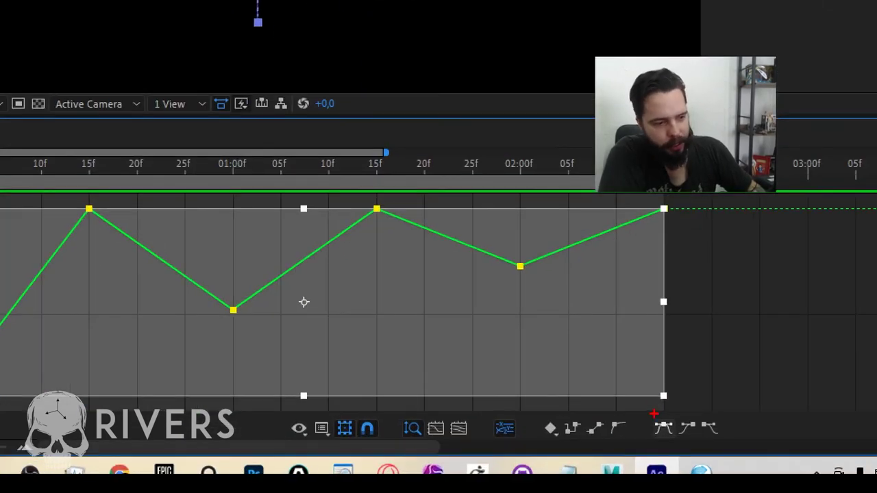
left_click_drag(653, 414, 604, 305)
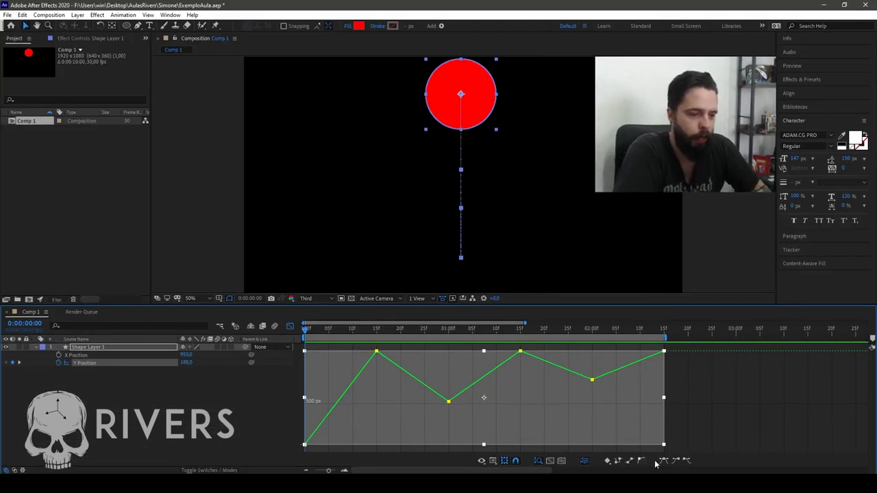
- Apply Easy Ease to all selected Y Position keyframes, preview the smoothed motion, and return to the first frame
left_click(664, 428)
left_click(689, 414)
key("space")
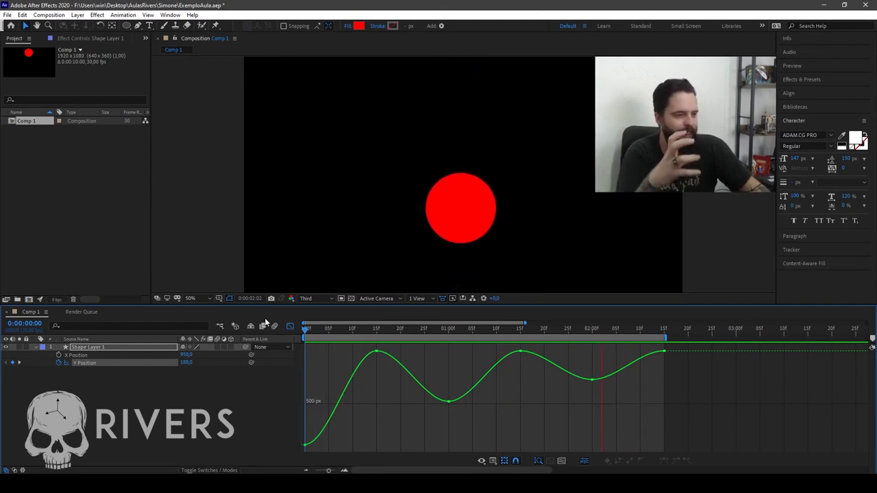
key("space")
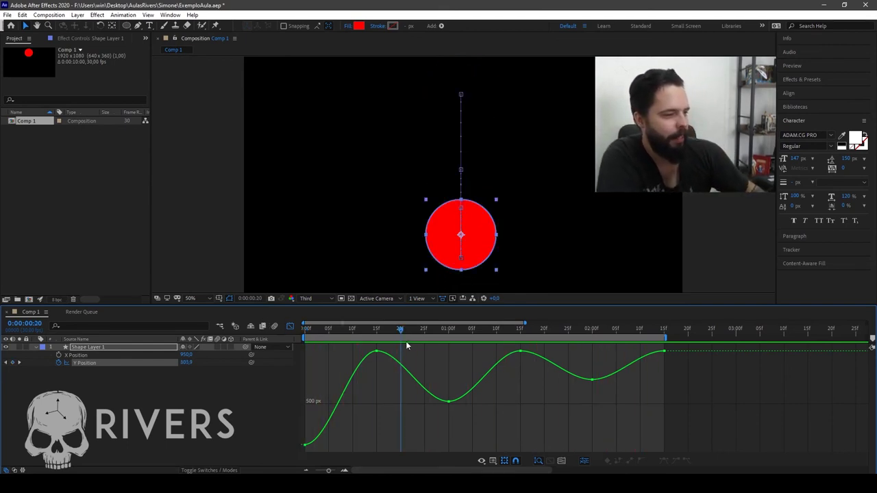
key("Home")
- Try lowering the incoming handle of the Y Position keyframe at 0:00:00:15 in the curve, and undo the change
left_click(373, 353)
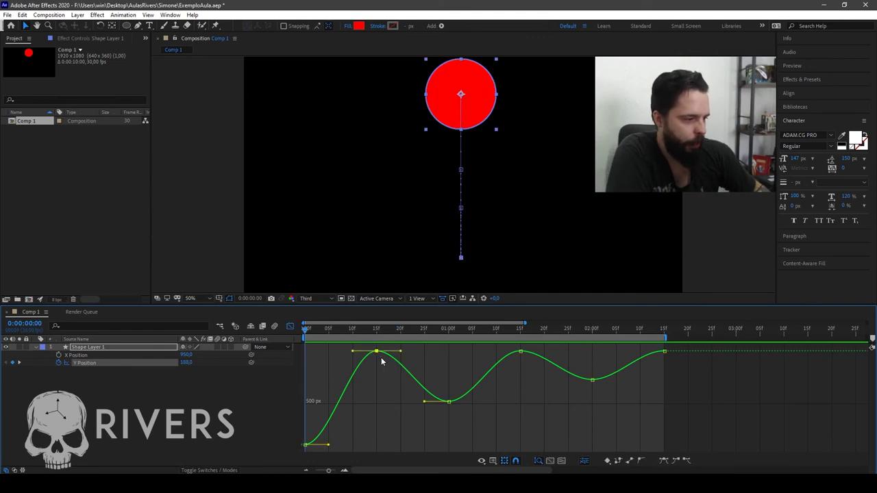
left_click_drag(352, 352, 358, 376)
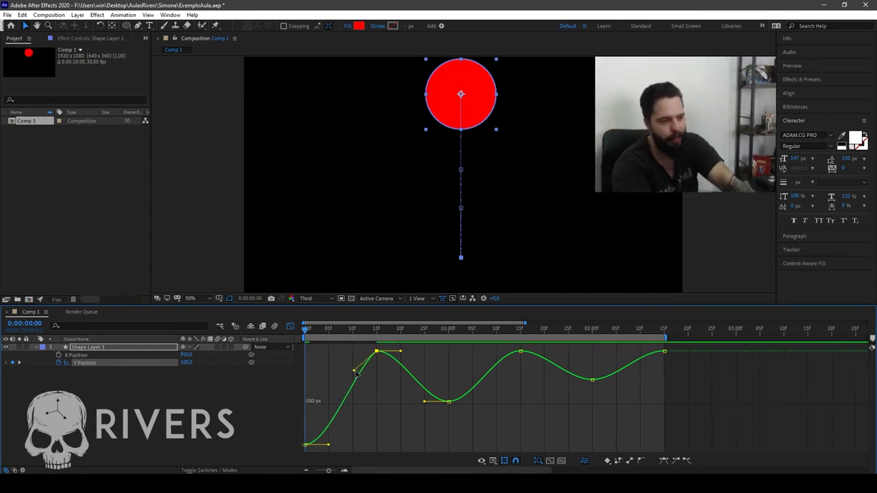
key("ctrl+z")
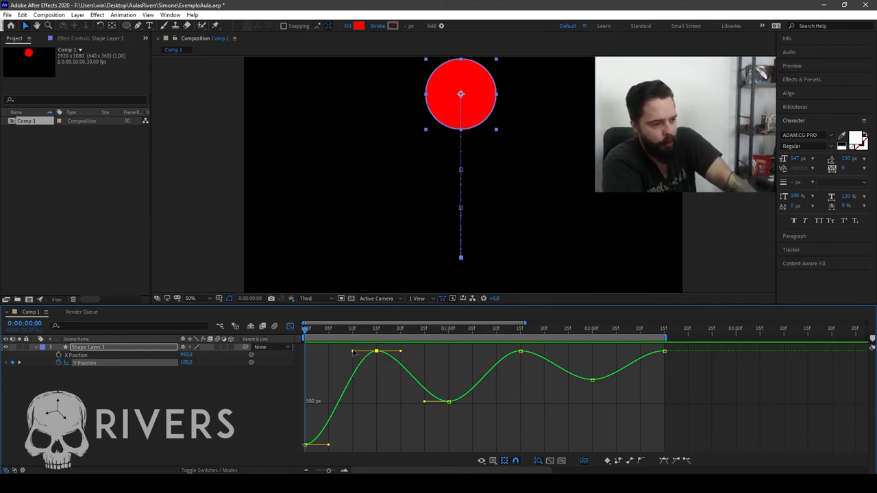
- Pull the incoming handle of the Y Position keyframe at 0:00:00:15 steeply down and lengthen the first keyframe's outgoing handle
left_click_drag(352, 352, 376, 402)
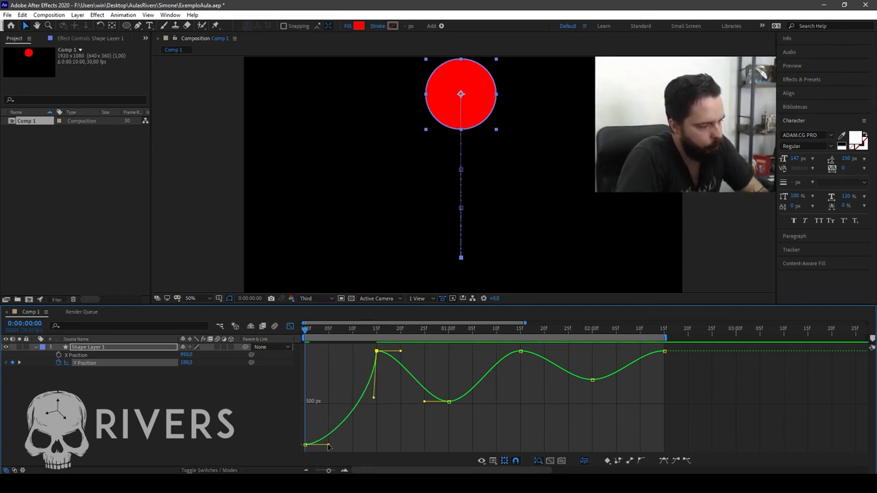
mouse_move(329, 445)
left_mouse_down()
mouse_move(339, 450)
mouse_move(340, 440)
left_mouse_up()
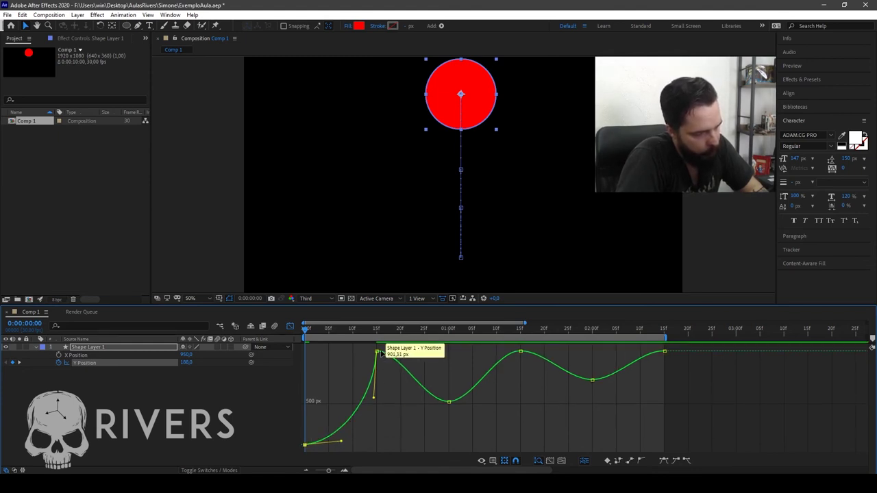
mouse_move(378, 354)
left_mouse_down()
mouse_move(448, 401)
mouse_move(382, 353)
left_mouse_up()
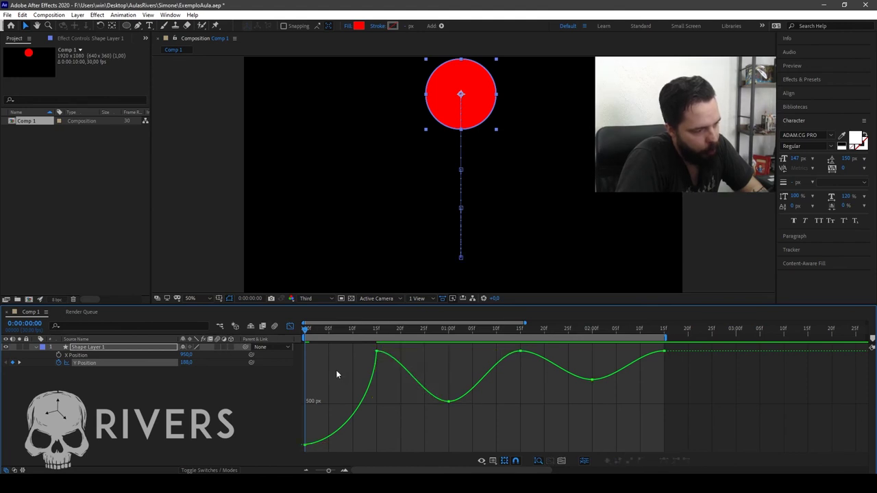
- Pull the outgoing handle of the Y Position keyframe at 0:00:00:15 steeply down to form a sharp peak in the curve
left_click(377, 352)
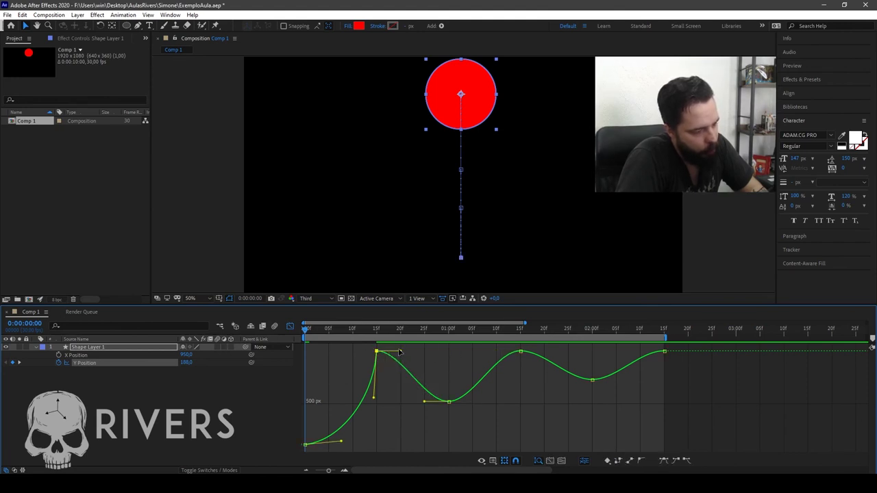
left_click_drag(401, 352, 389, 382)
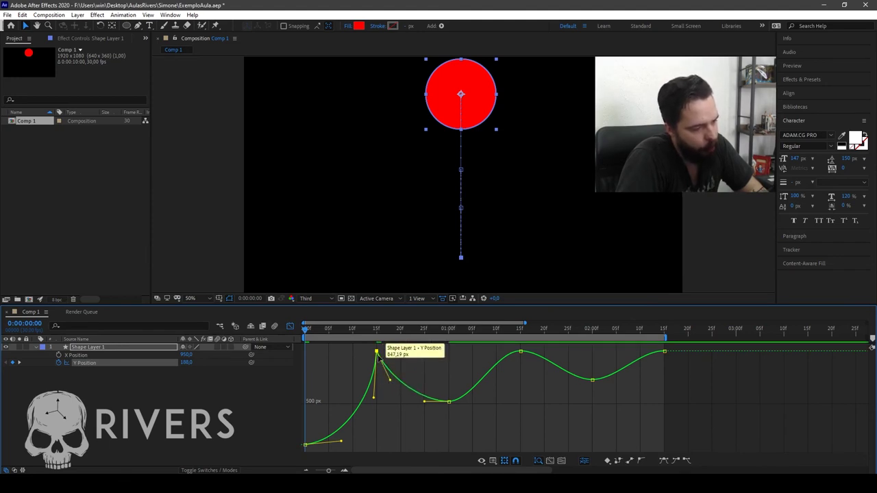
mouse_move(378, 352)
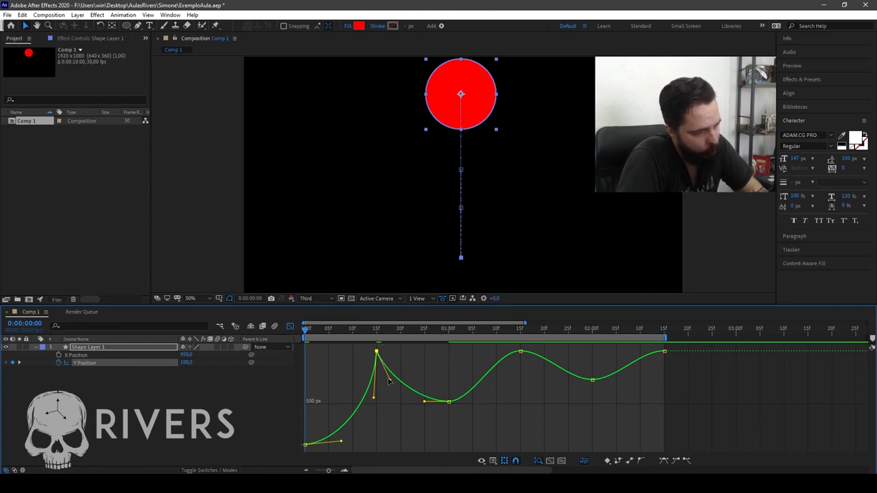
left_click_drag(389, 381, 389, 391)
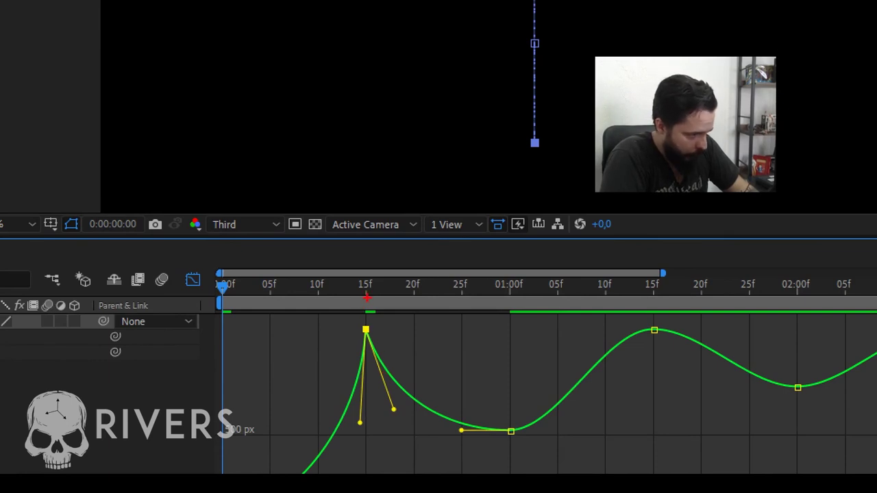
left_click_drag(366, 286, 367, 396)
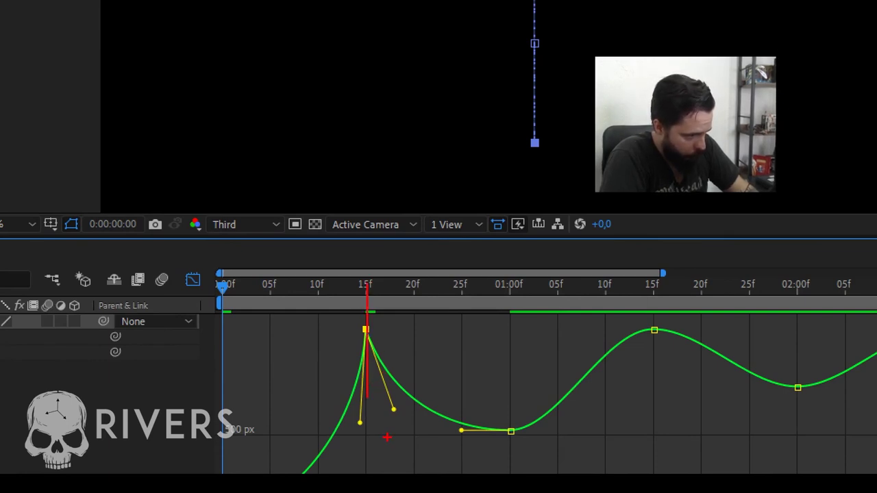
mouse_move(392, 442)
left_mouse_down()
mouse_move(407, 274)
mouse_move(393, 244)
left_mouse_up()
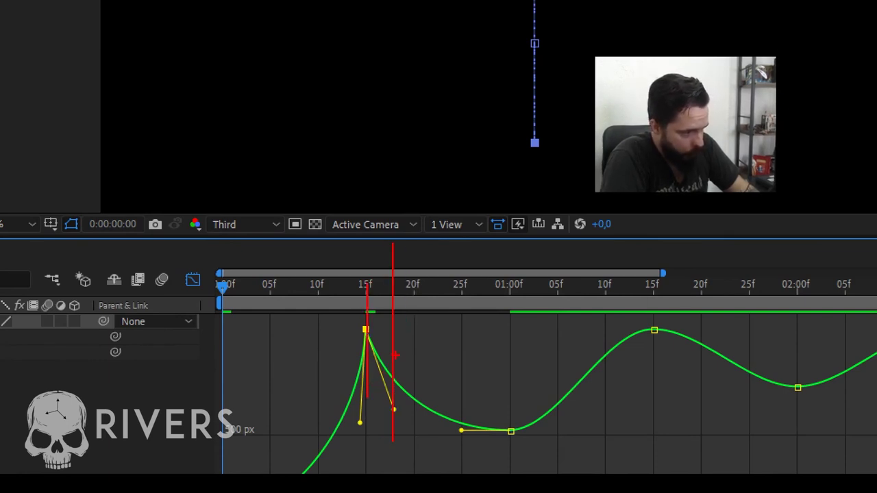
left_click_drag(390, 354, 466, 308)
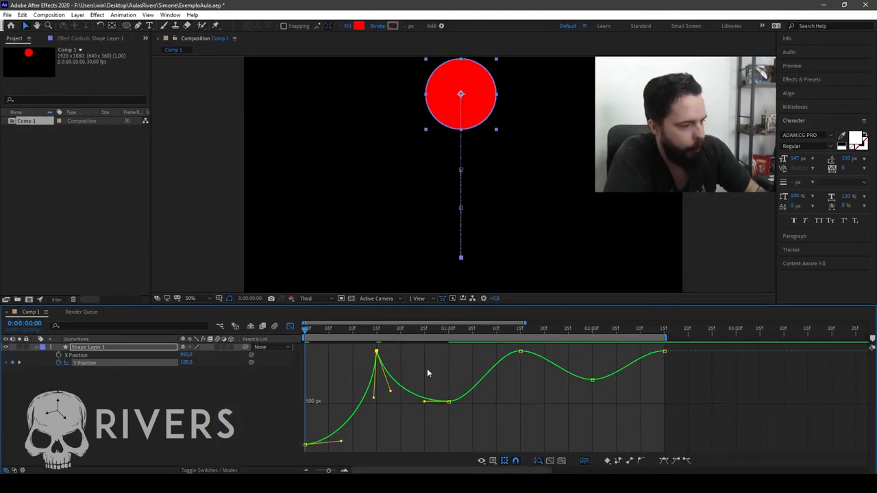
- Pull both handles of the Y Position keyframe at 0:00:01:15 down to turn its rounded peak into a sharp one
left_click(519, 353)
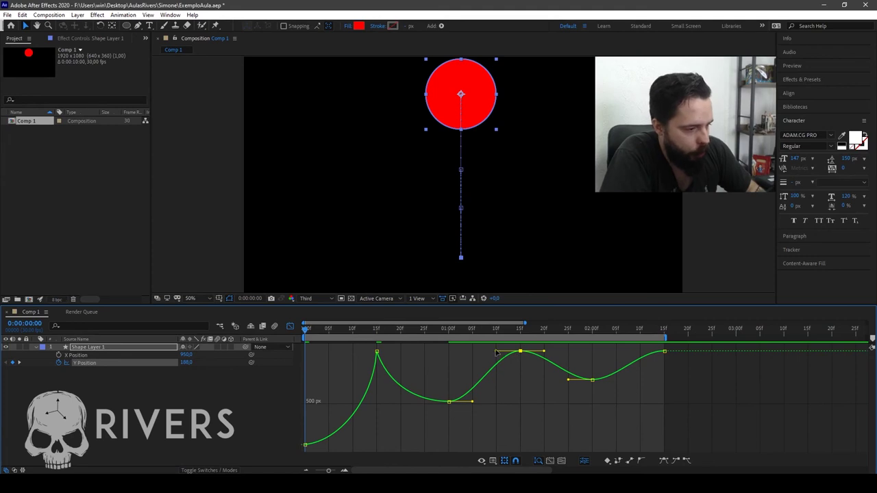
left_click_drag(496, 352, 508, 386)
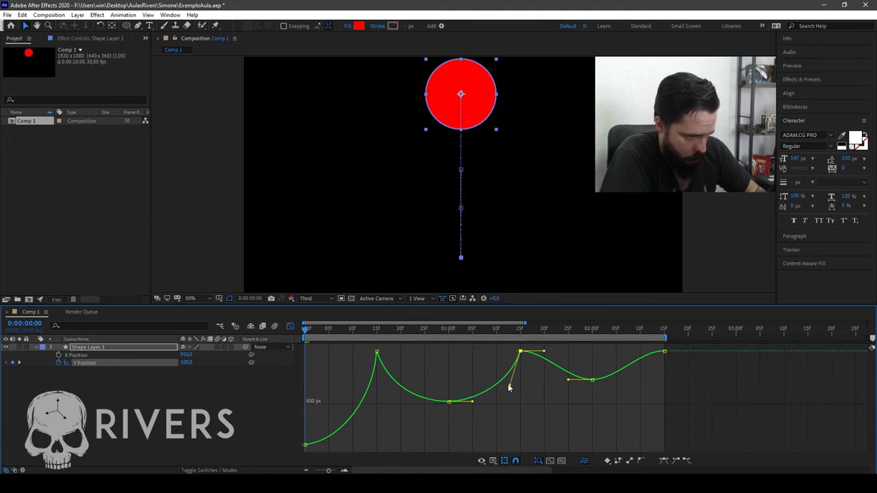
left_click_drag(543, 352, 530, 371)
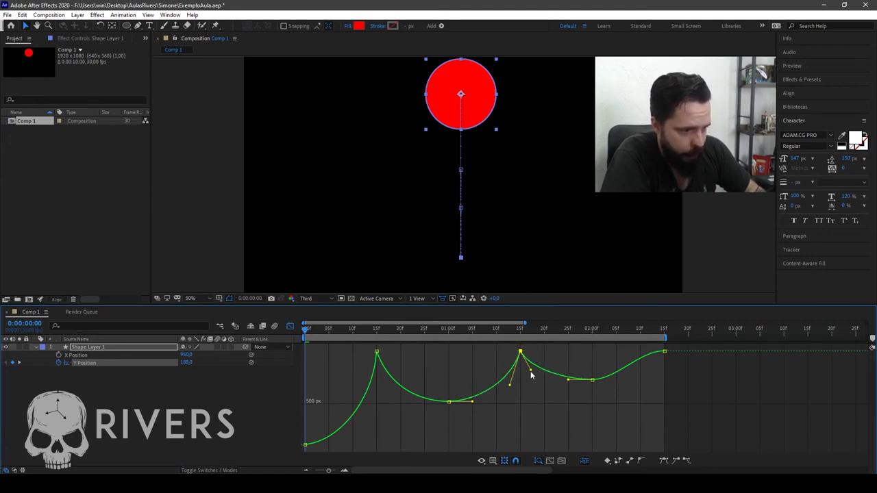
- Lower the incoming handle of the last Y Position keyframe at 0:00:02:15 and preview the bounce
left_click(655, 364)
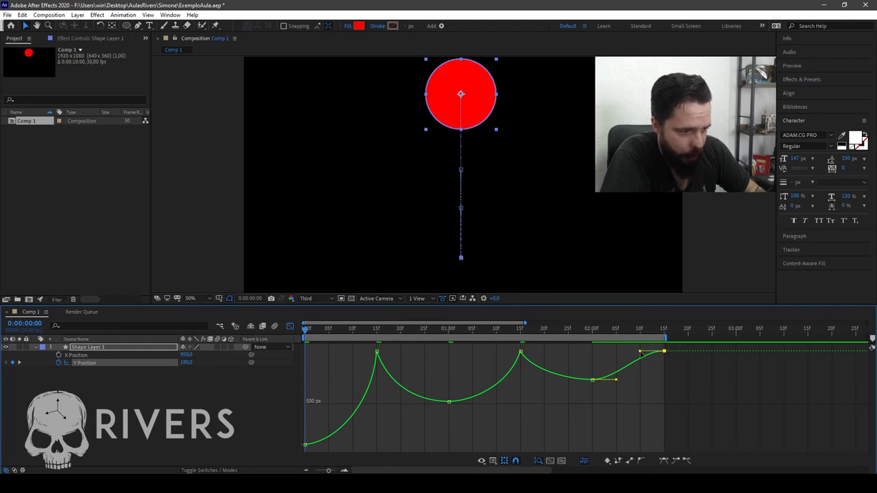
left_click(646, 359)
left_click_drag(646, 358, 648, 369)
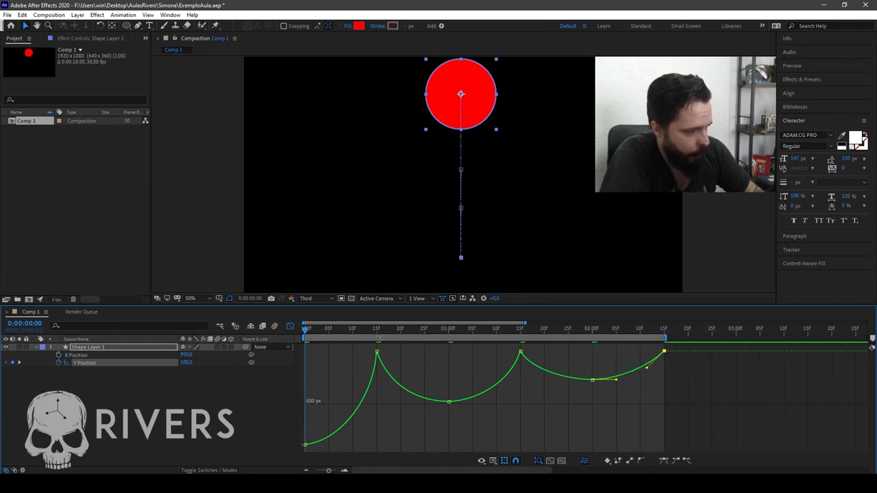
key("space")
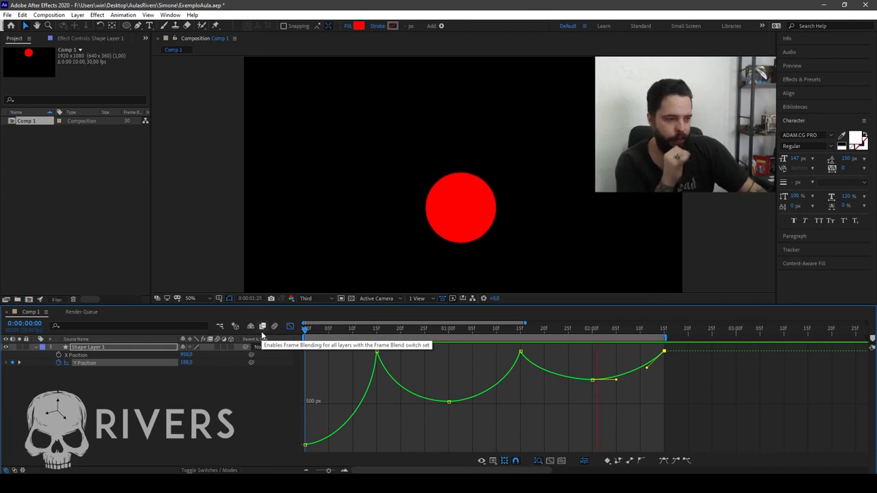
key("space")
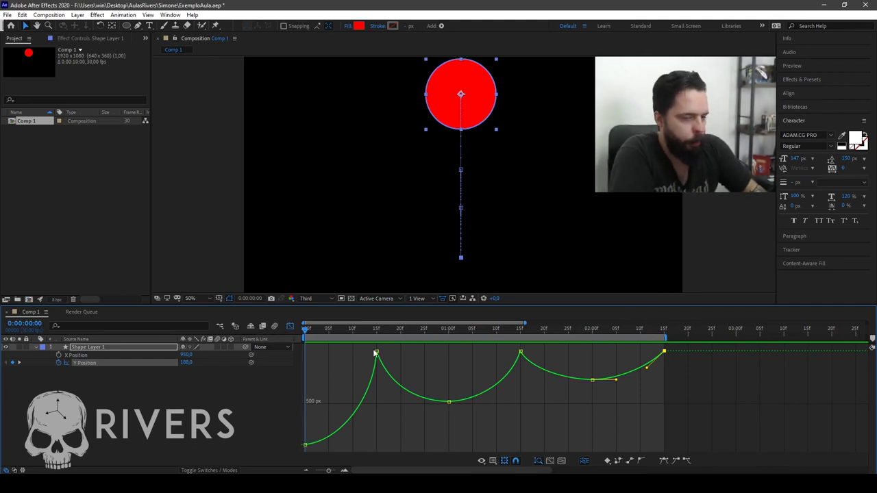
- Compress the keyframes from 0:00:00:15 onward to end at about 0:00:01:26, and narrow the last bounce to end at about 0:00:01:18
left_click_drag(372, 350, 723, 427)
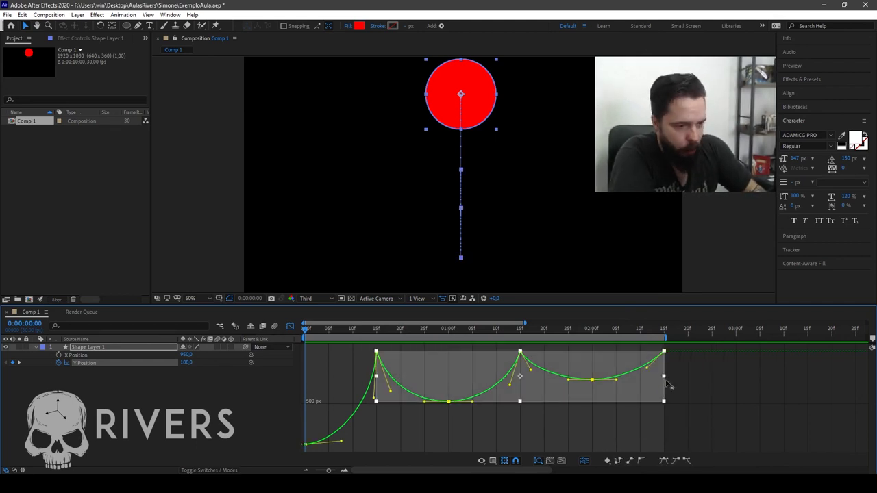
left_click_drag(663, 377, 577, 381)
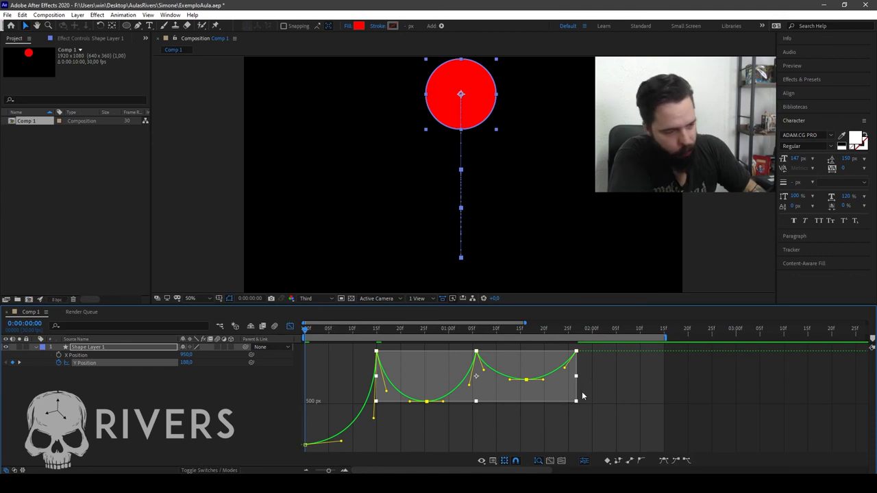
mouse_move(577, 376)
left_mouse_down()
mouse_move(557, 382)
mouse_move(573, 385)
left_mouse_up()
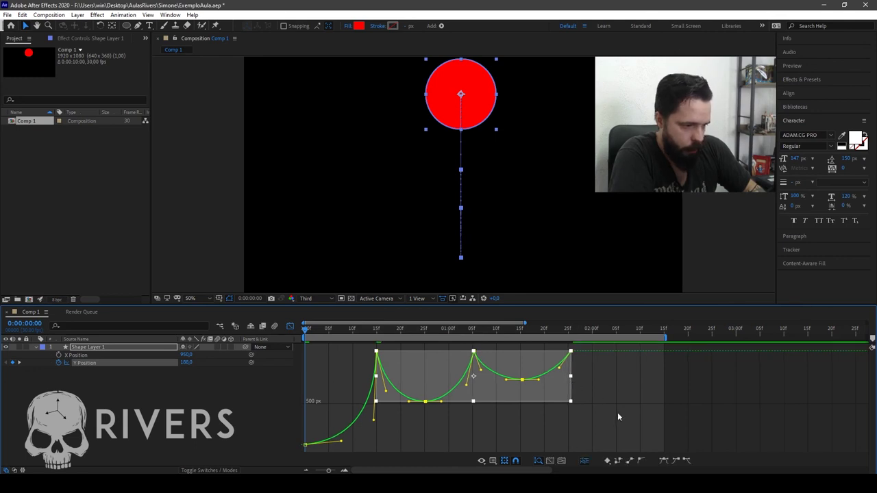
left_click_drag(610, 426, 472, 351)
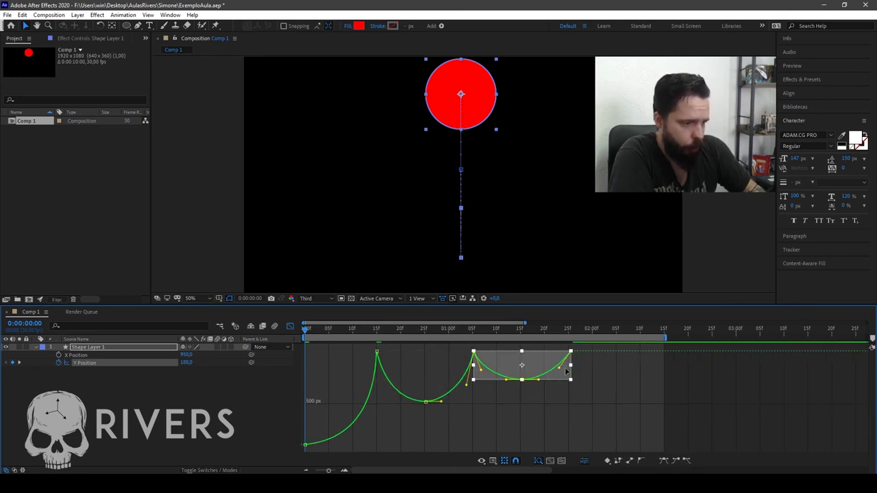
left_click_drag(570, 366, 538, 372)
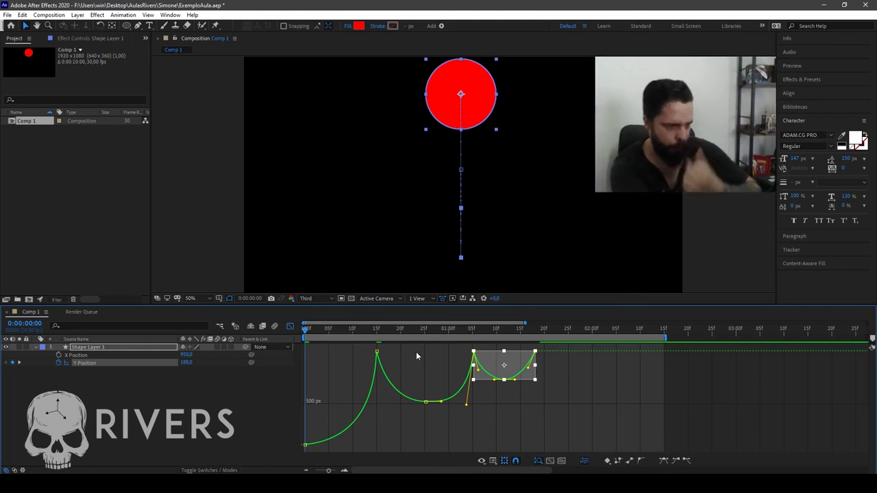
- Shorten the incoming handle of the Y Position keyframe at about 0:00:01:05 slightly to smooth the second bounce's curve
left_click(442, 375)
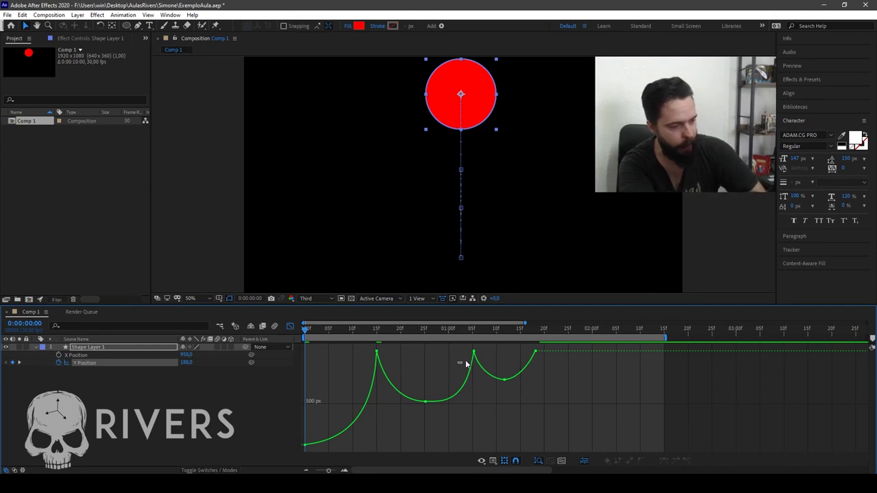
left_click_drag(458, 370, 501, 346)
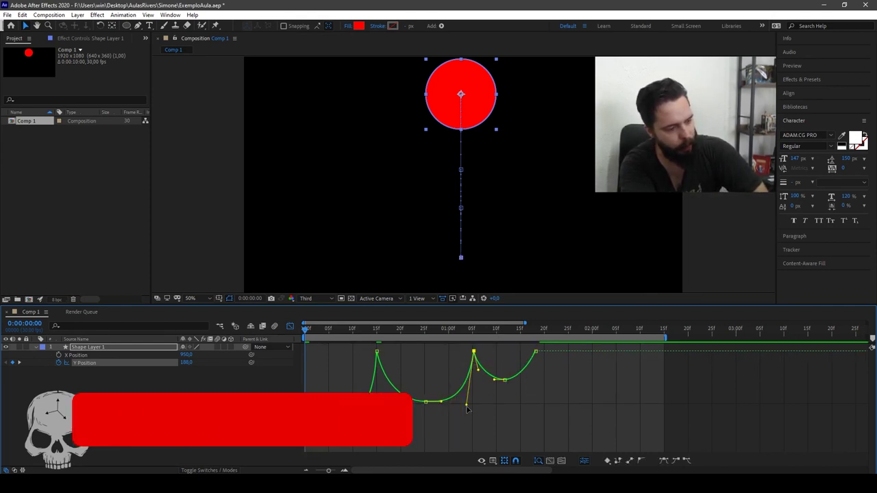
mouse_move(466, 404)
left_mouse_down()
mouse_move(474, 385)
mouse_move(465, 400)
left_mouse_up()
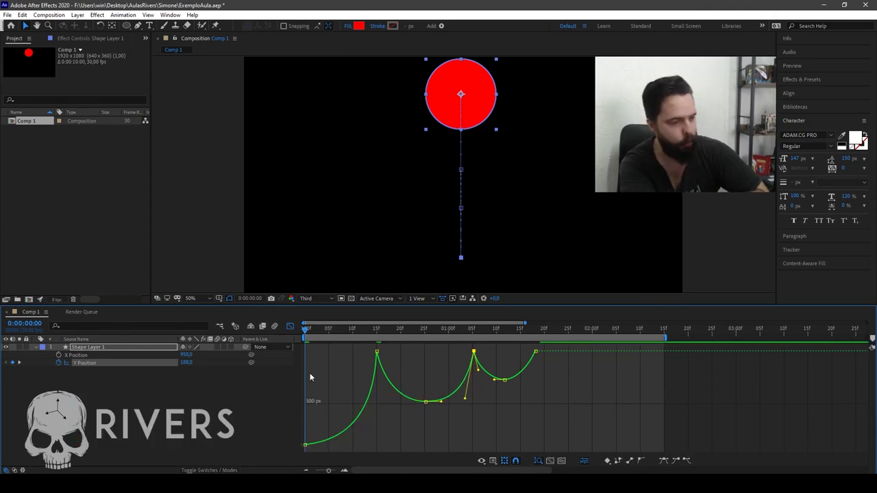
- Preview the compressed bounce, shorten the work area to end at 0:00:01:18, and move the current time to 0:00:00:15
left_click(325, 330)
left_click_drag(317, 331, 270, 328)
key("space")
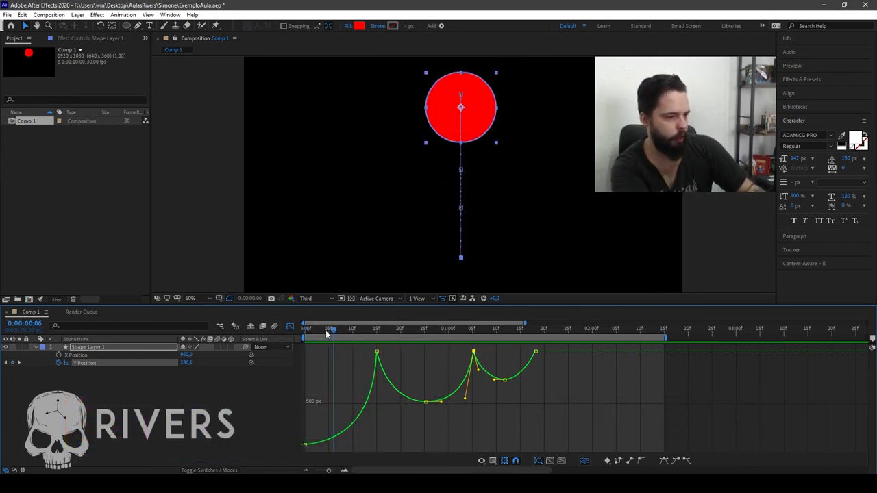
left_click_drag(590, 341, 535, 350)
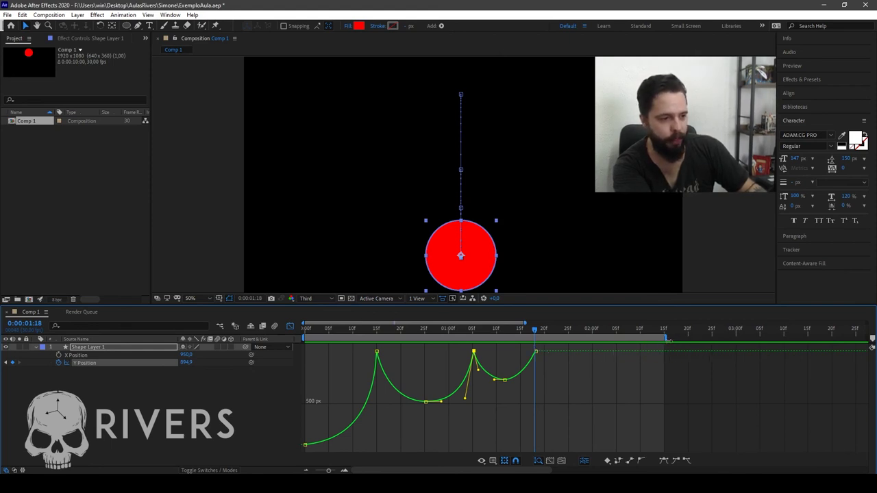
mouse_move(666, 340)
left_mouse_down()
mouse_move(535, 340)
mouse_move(446, 322)
mouse_move(432, 322)
mouse_move(480, 327)
mouse_move(420, 326)
left_mouse_up()
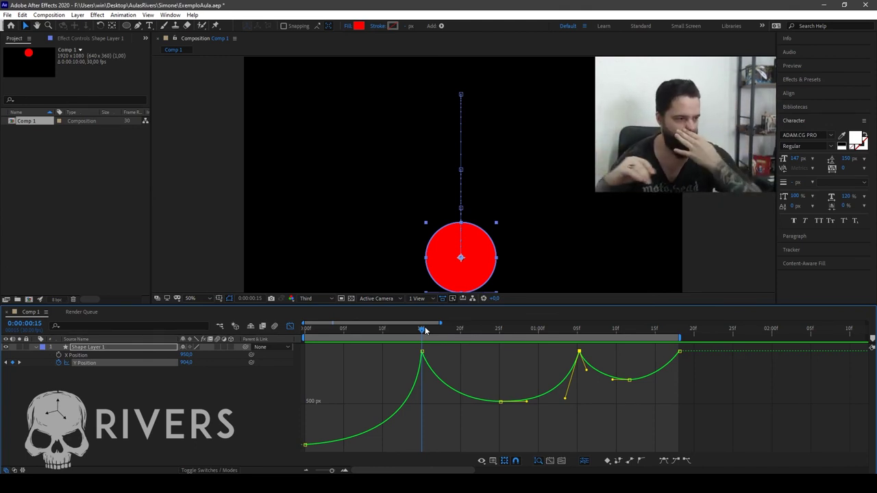
- Leave the Graph Editor for the keyframe view, deselect everything, and move the current time to 0:00:00:25
left_click(291, 329)
left_click(418, 403)
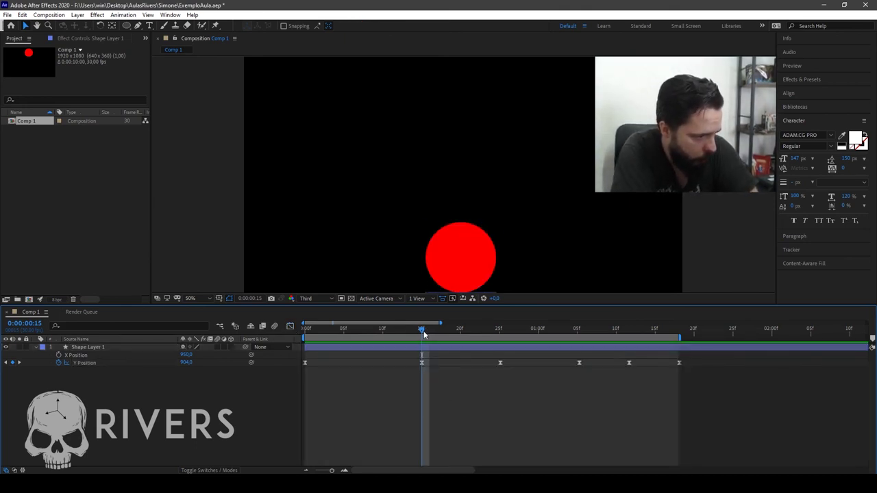
left_click(291, 328)
left_click(290, 328)
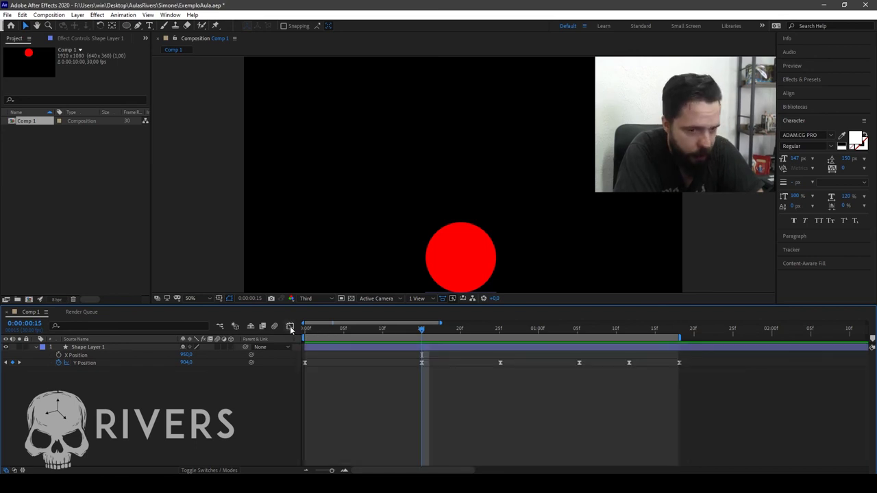
left_click(500, 328)
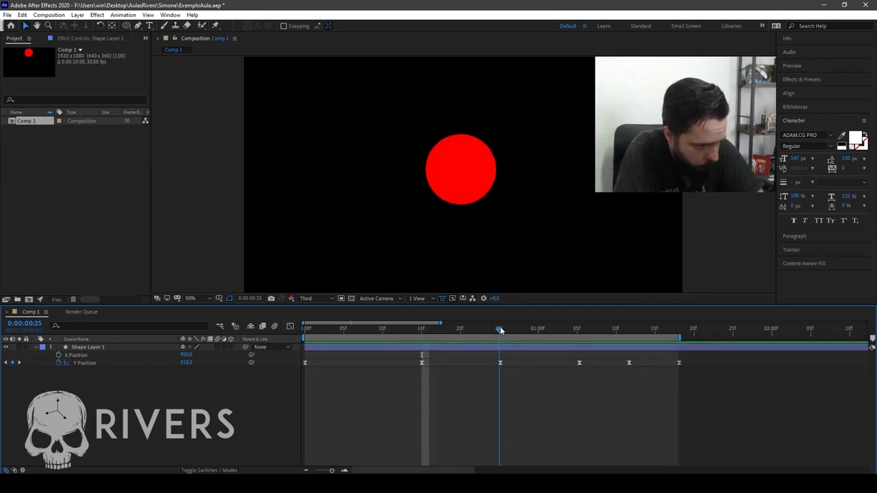
left_click(501, 363)
left_click(511, 384)
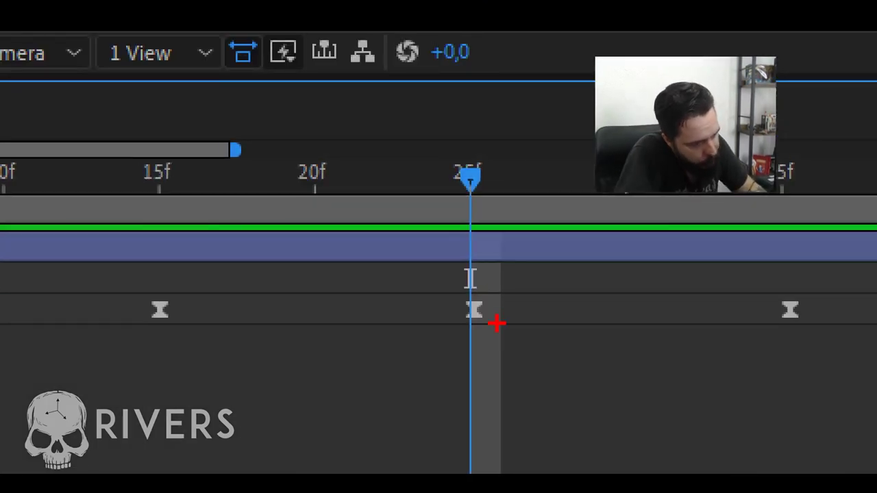
left_click_drag(497, 324, 634, 387)
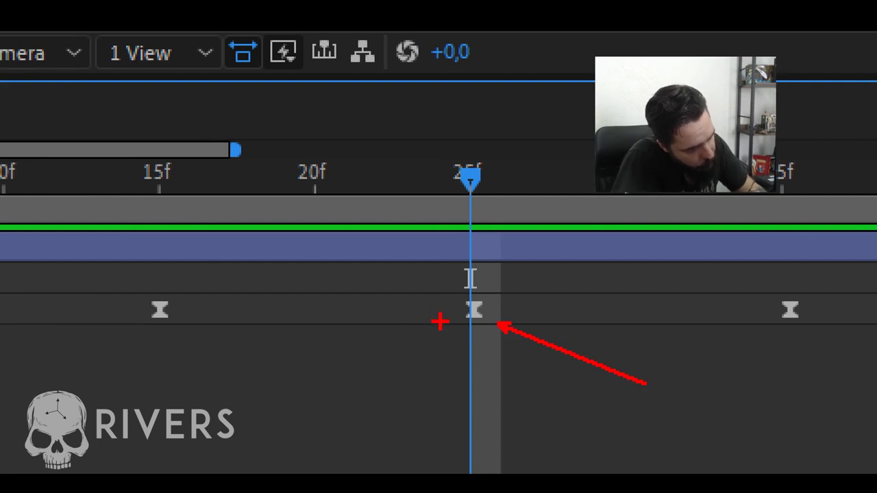
left_click_drag(463, 327, 395, 365)
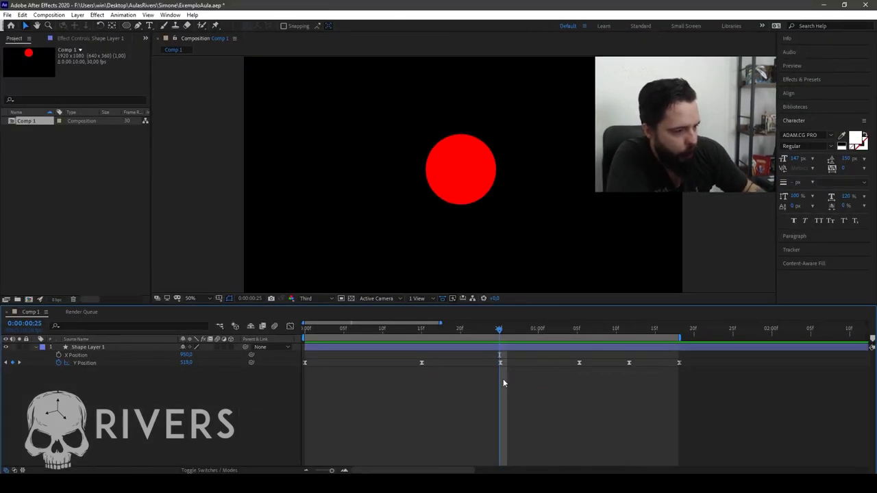
- Align the third Y Position keyframe exactly with the current time at 0:00:00:25
left_click(474, 310)
left_click(501, 362)
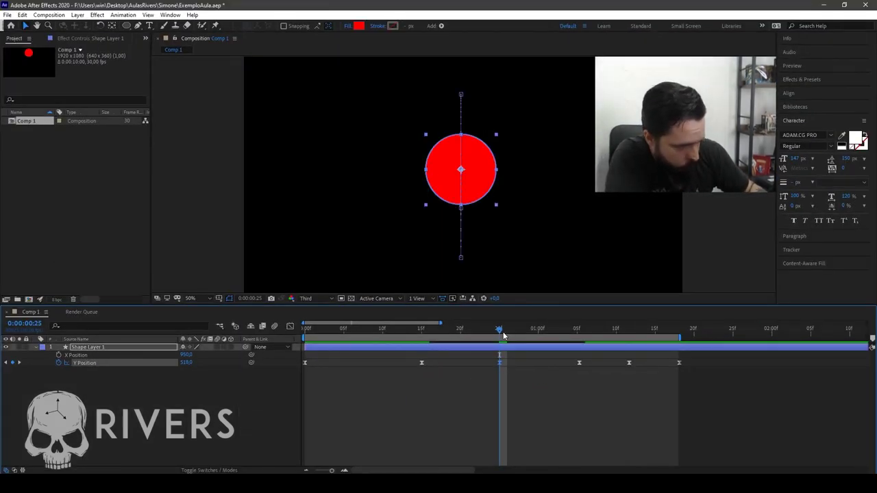
- Move the fourth Y Position keyframe exactly to 0:00:01:05 and the fifth to 0:00:01:11, aligning each with the current time
left_click_drag(502, 330, 579, 329)
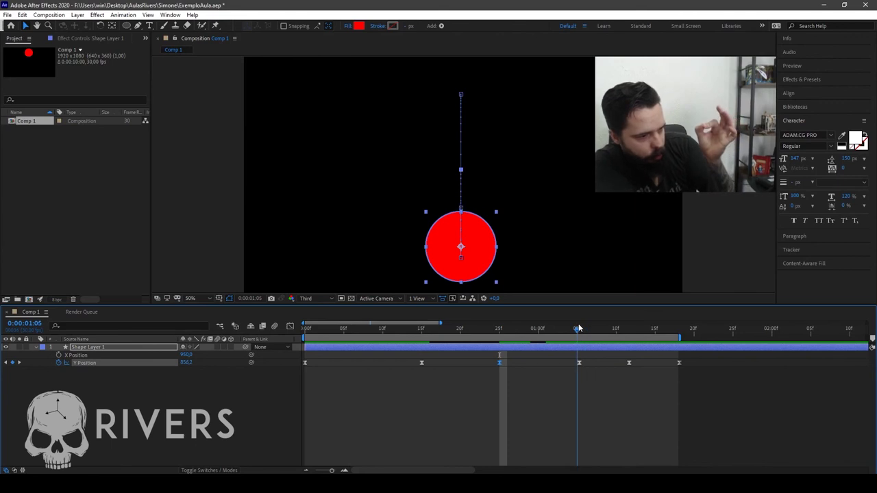
left_click(578, 363)
left_click_drag(580, 363, 577, 363)
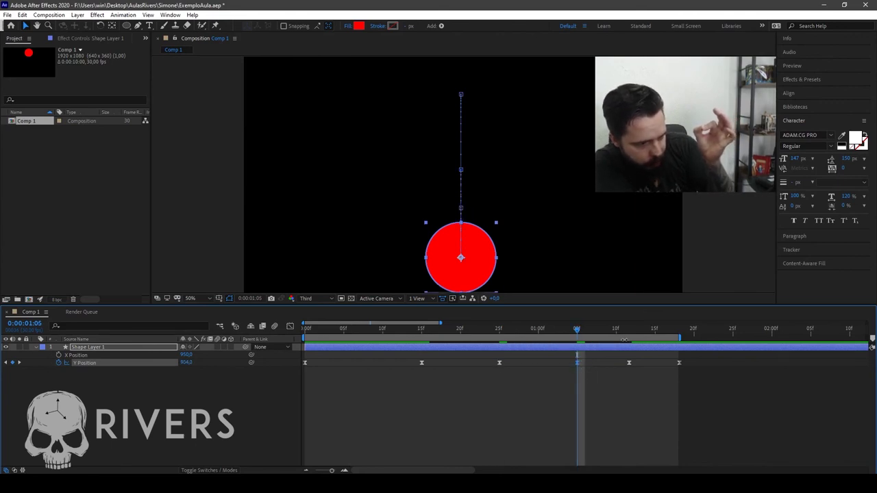
left_click(625, 328)
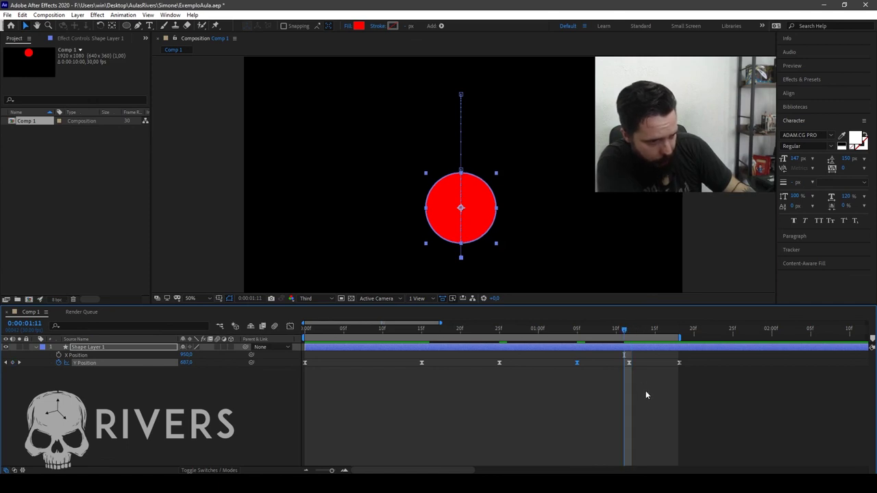
left_click_drag(629, 363, 625, 363)
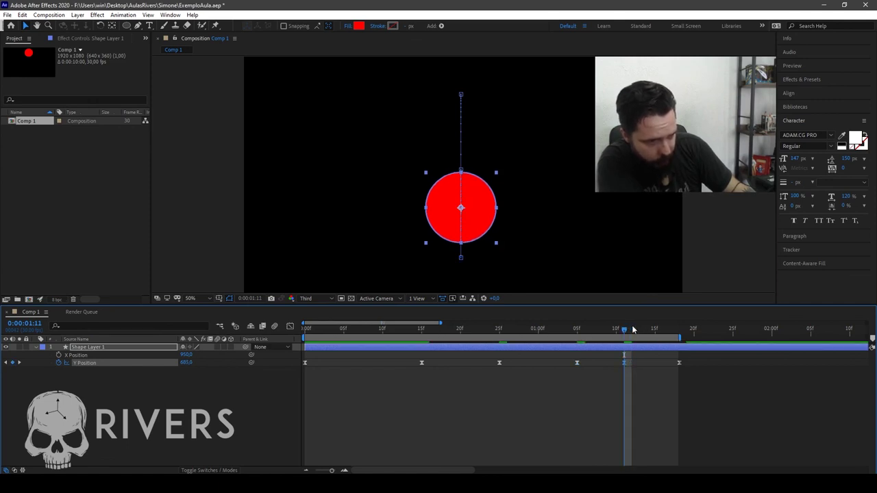
- Scrub through the realigned keyframes, preview the bounce from the beginning, and return the current time to 0:00:00:00
left_click(679, 328)
left_click_drag(677, 330, 423, 356)
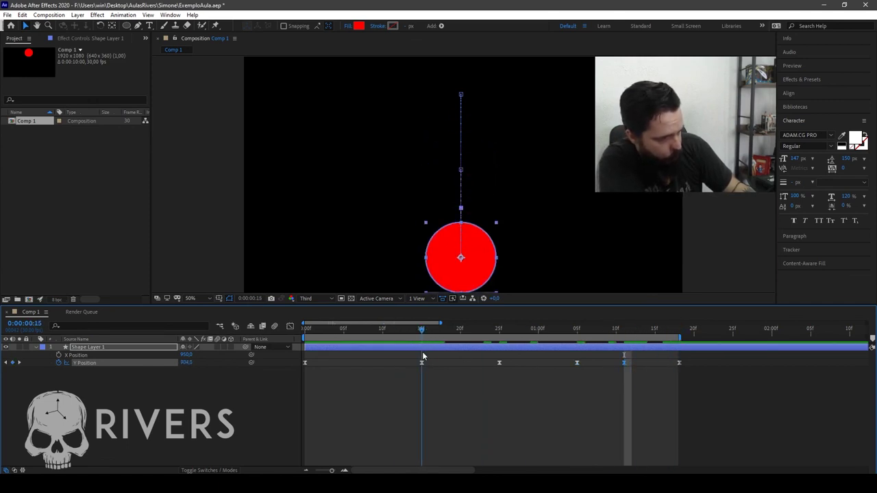
key("space")
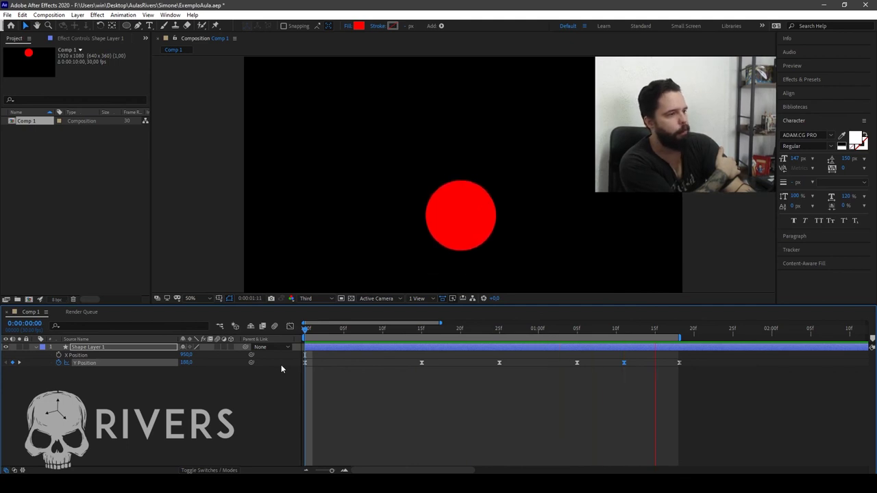
key("space")
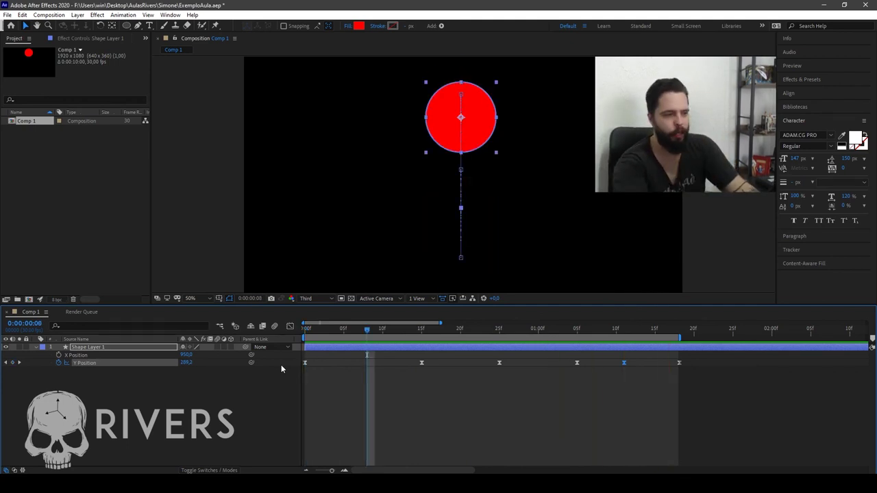
left_click_drag(367, 330, 285, 333)
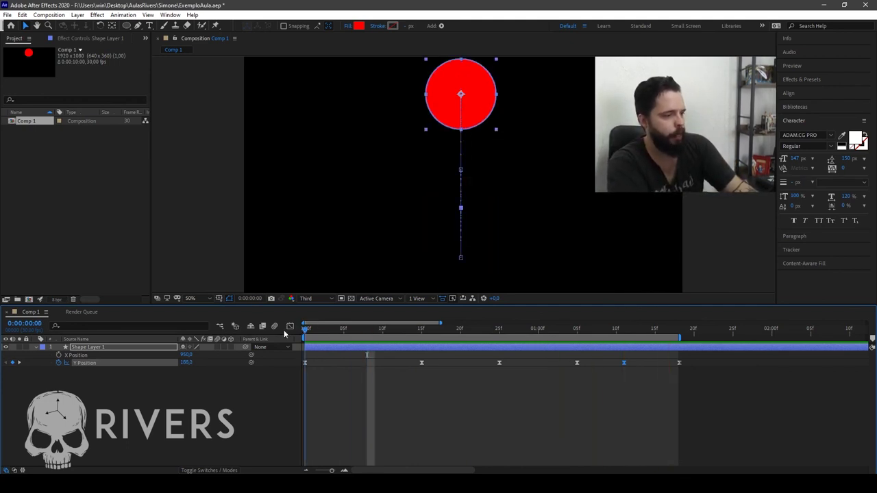